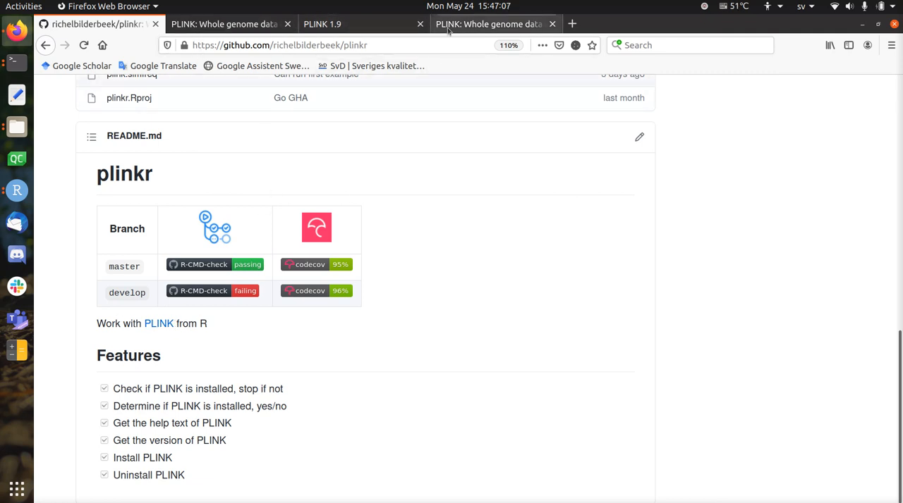
Switch to the 'PLINK: Whole genome data' documentation browser tab.
left_click(487, 24)
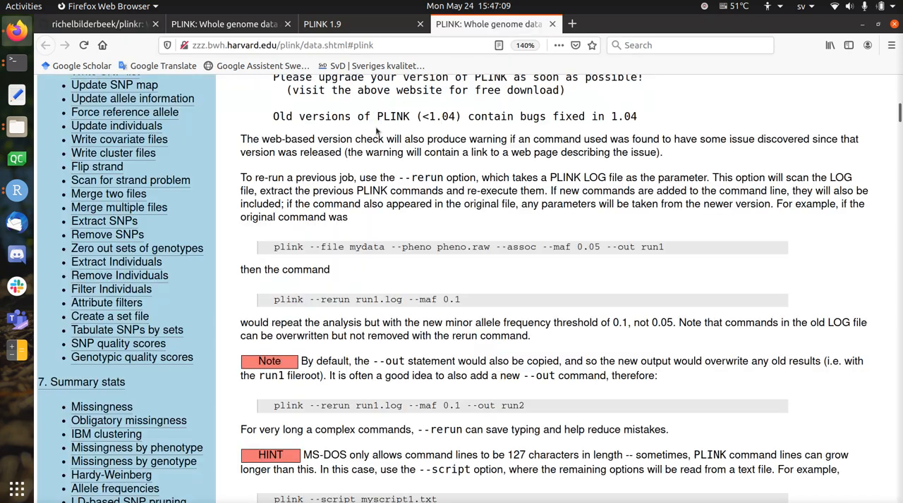
scroll(385, 168, "down", 3)
scroll(385, 168, "up", 5)
scroll(385, 168, "up", 5)
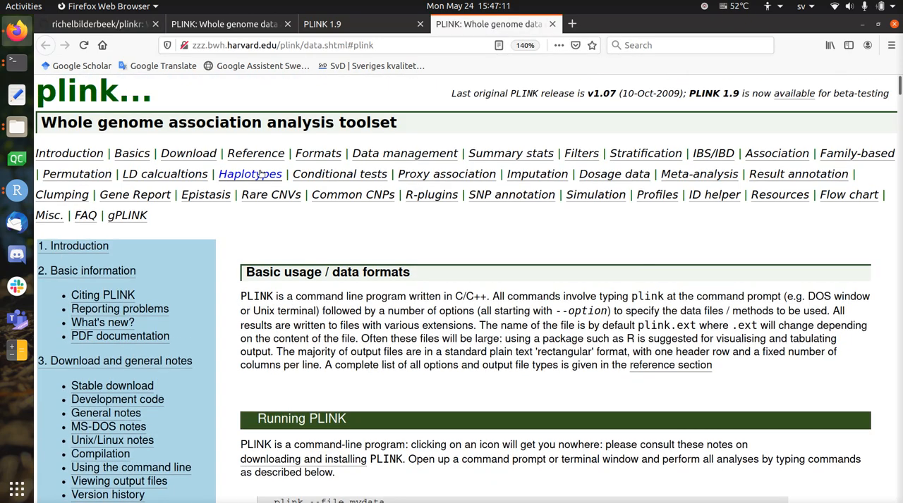
scroll(267, 185, "down", 2)
scroll(348, 213, "down", 2)
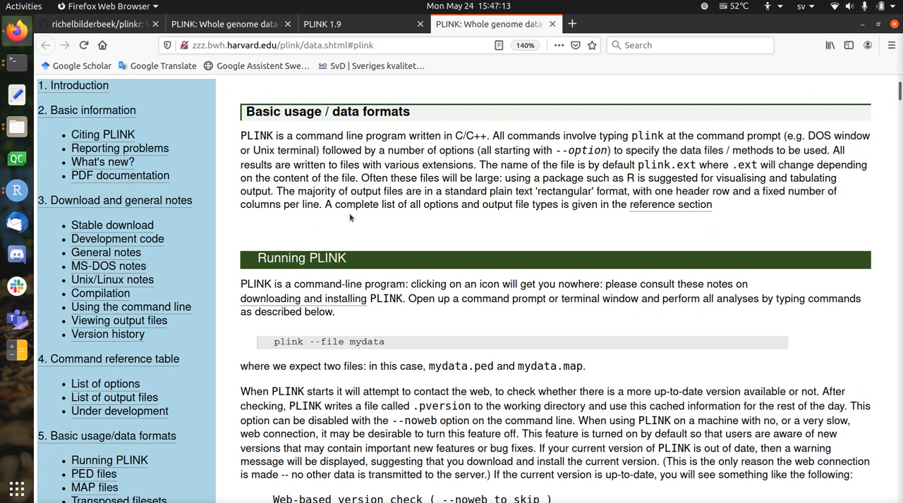
scroll(348, 215, "down", 3)
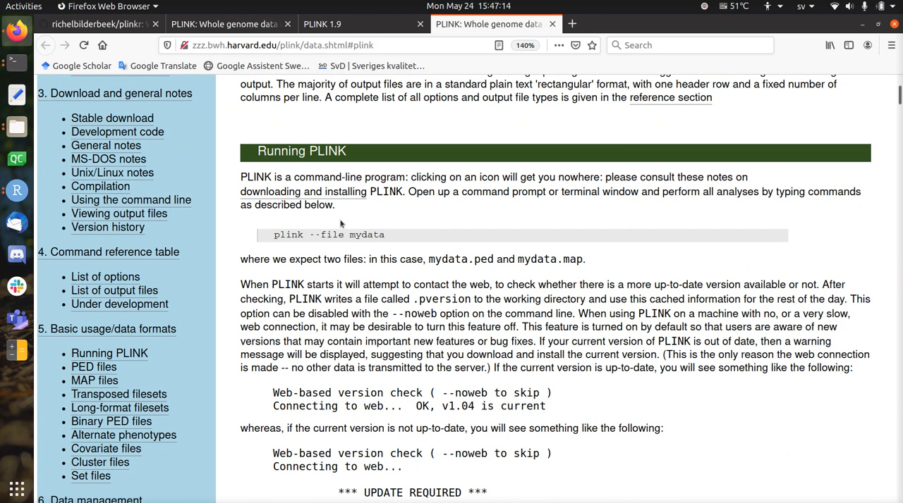
left_click_drag(258, 152, 376, 153)
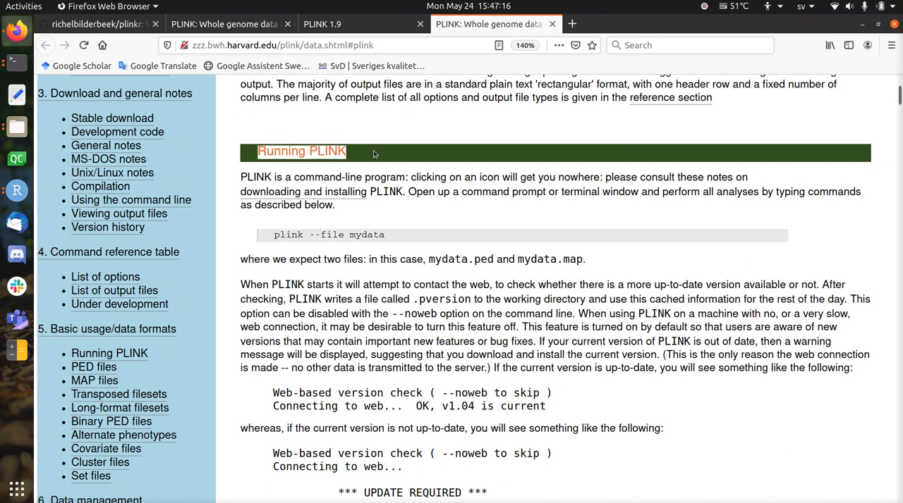
scroll(376, 173, "up", 4)
scroll(309, 153, "down", 4)
left_click_drag(274, 235, 392, 237)
left_click(411, 257)
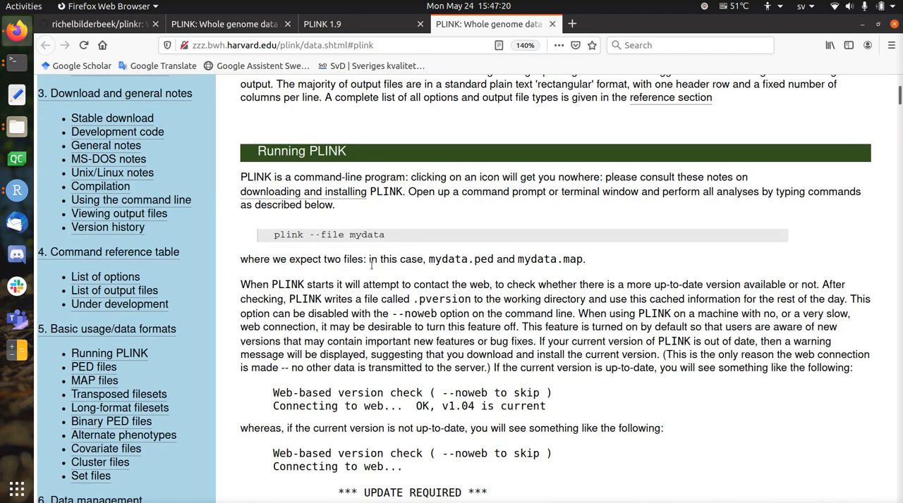
scroll(339, 276, "down", 3)
scroll(339, 276, "down", 4)
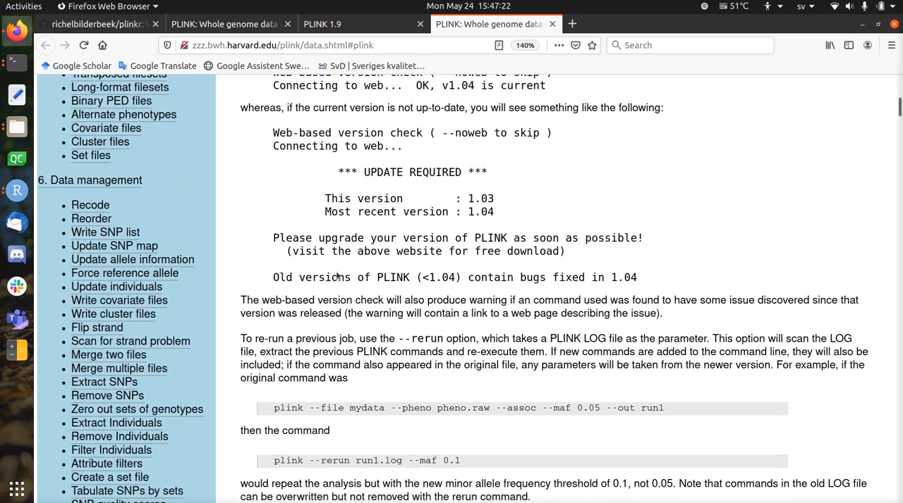
mouse_move(310, 170)
left_mouse_down()
mouse_move(489, 197)
mouse_move(649, 275)
left_mouse_up()
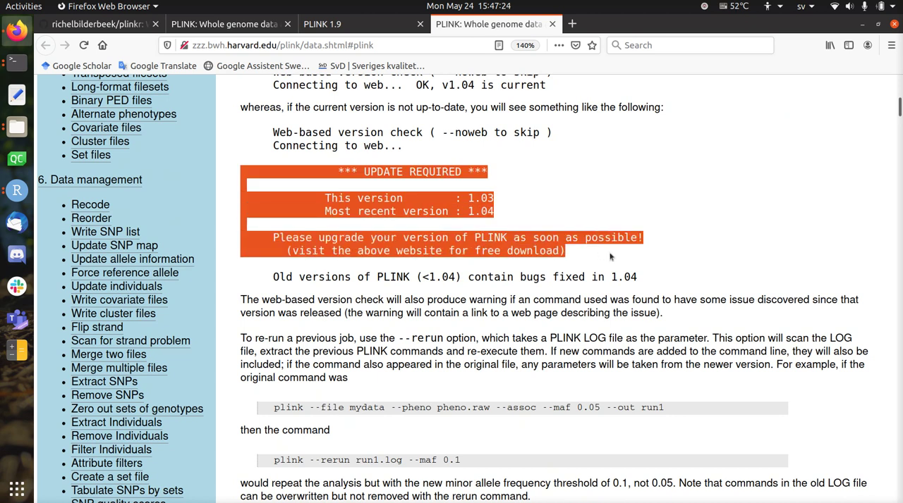
left_click(653, 276)
scroll(508, 296, "down", 3)
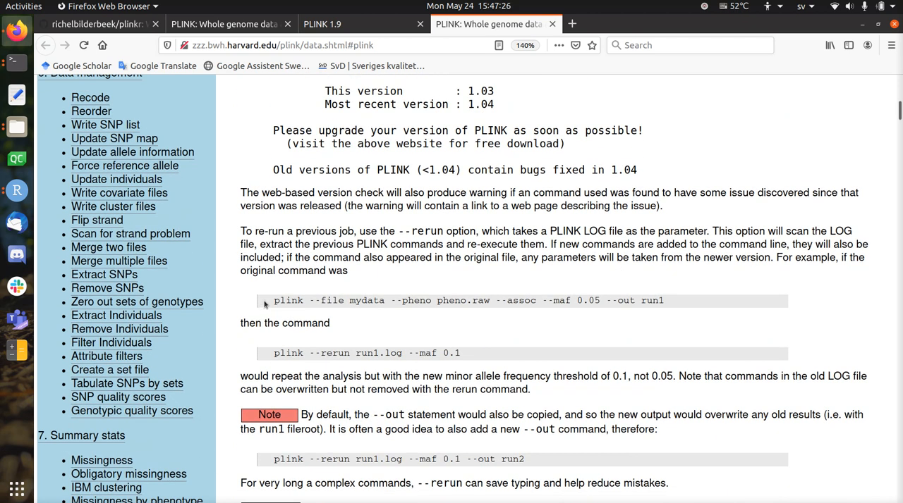
left_click_drag(266, 303, 670, 302)
left_click(466, 324)
Zoom the page in and highlight the --file mydata option of the example command.
key("ctrl+plus")
key("ctrl+plus")
key("ctrl+plus")
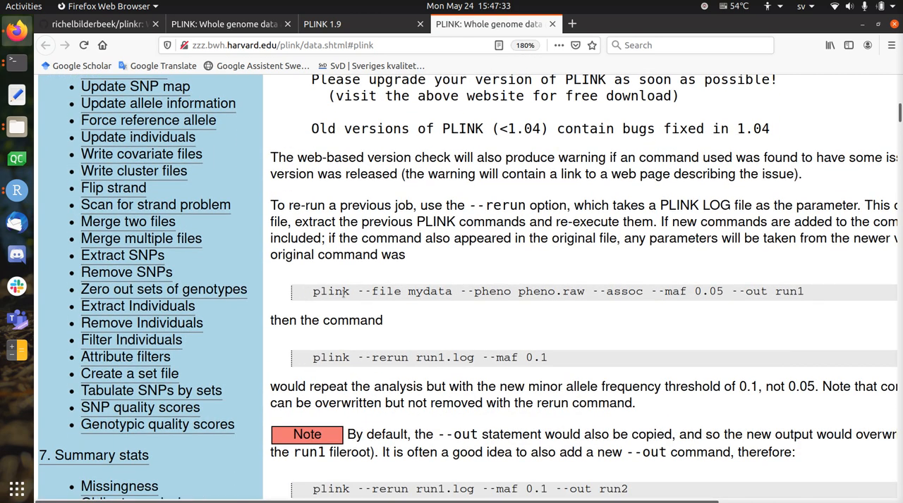
mouse_move(310, 294)
left_mouse_down()
mouse_move(646, 291)
mouse_move(461, 292)
left_mouse_up()
left_click(371, 292)
left_click(601, 292)
left_click(651, 292)
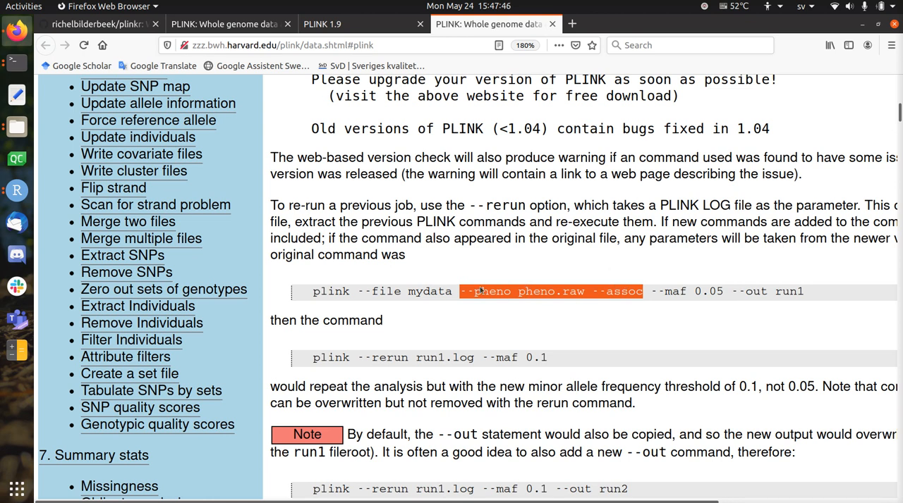
Highlight the --maf 0.05 and --out run1 options, then the whole example command line.
mouse_move(702, 291)
left_mouse_down()
mouse_move(694, 292)
mouse_move(725, 292)
left_mouse_up()
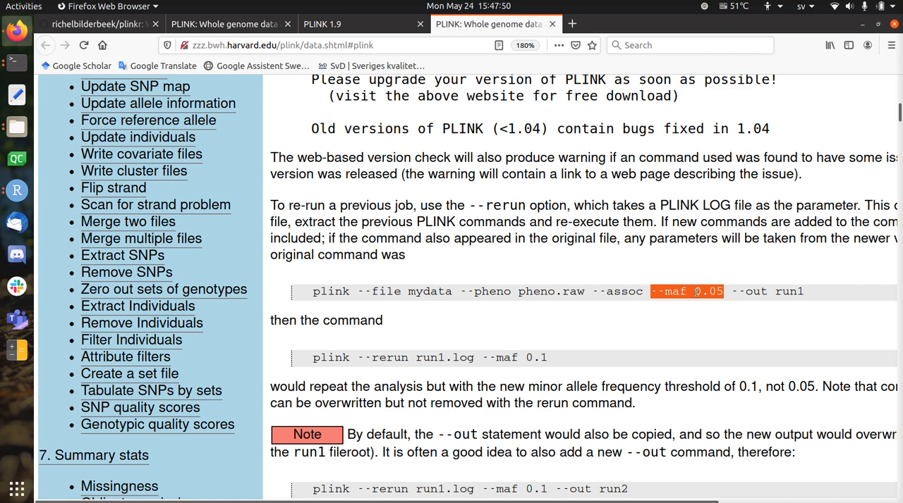
left_click_drag(732, 292, 816, 295)
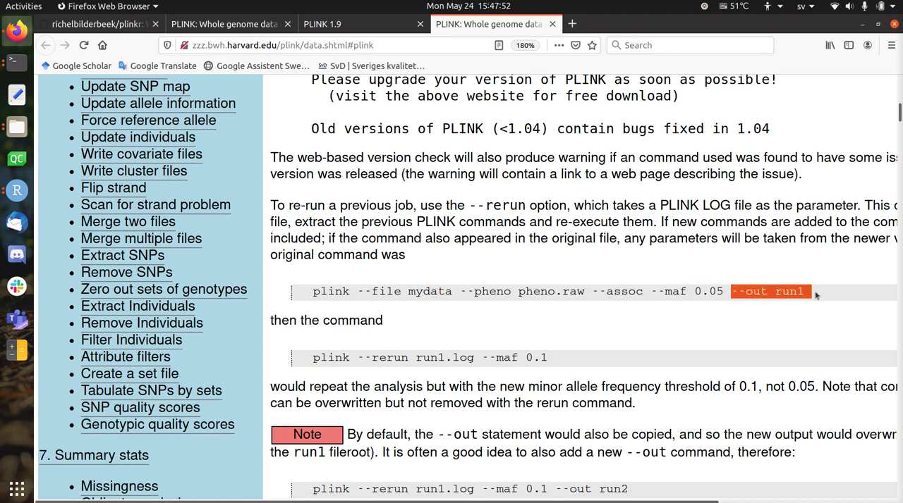
left_click(665, 323)
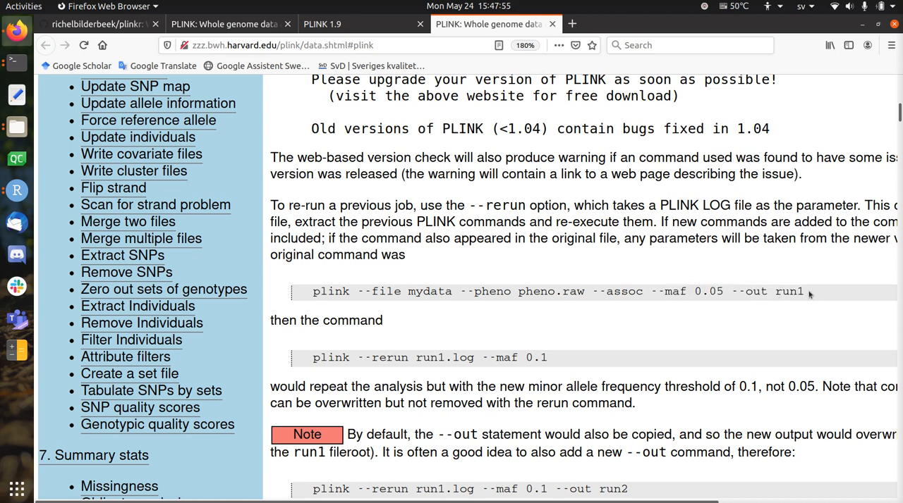
left_click_drag(813, 294, 302, 294)
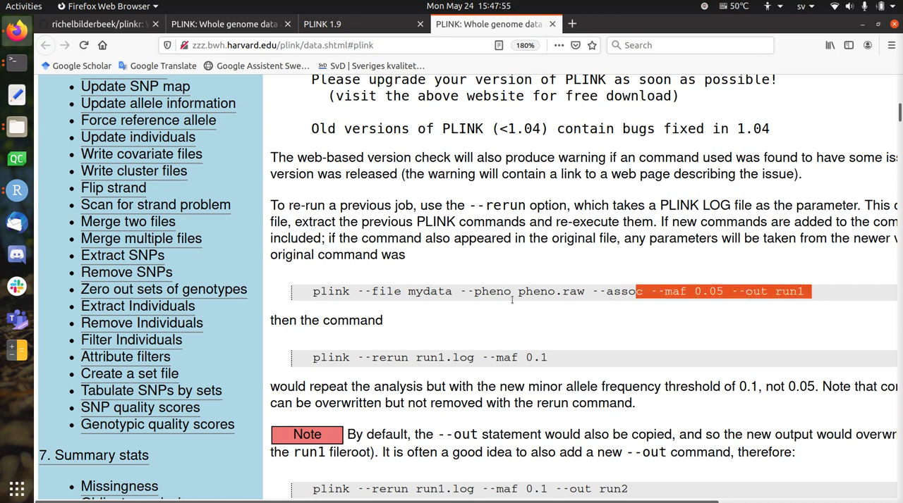
left_click(414, 315)
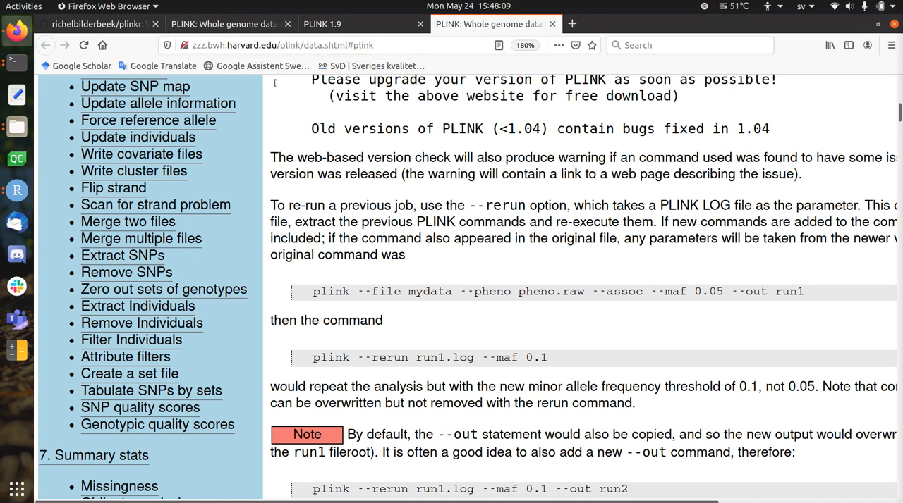
Return through the PLINK home and plinkr GitHub tabs, then switch to the RStudio vignette preview.
left_click(224, 24)
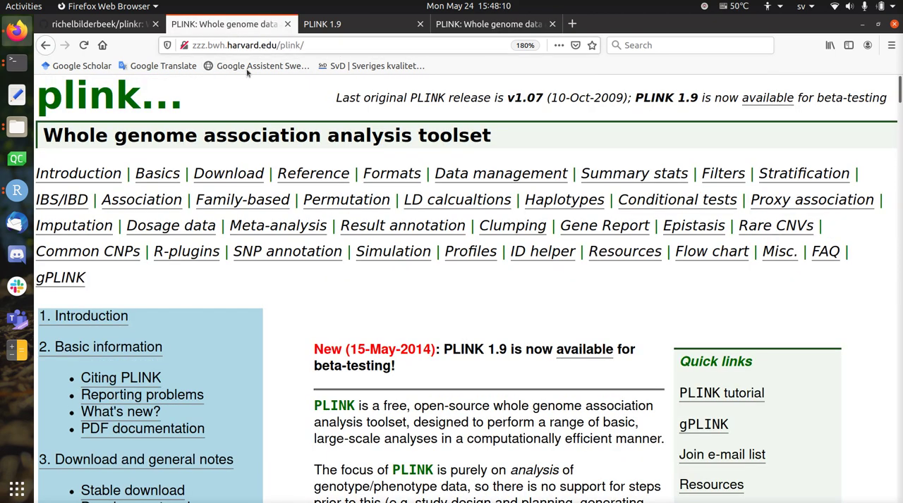
left_click(98, 24)
scroll(417, 284, "down", 3)
key("alt+Tab")
key("alt+Tab")
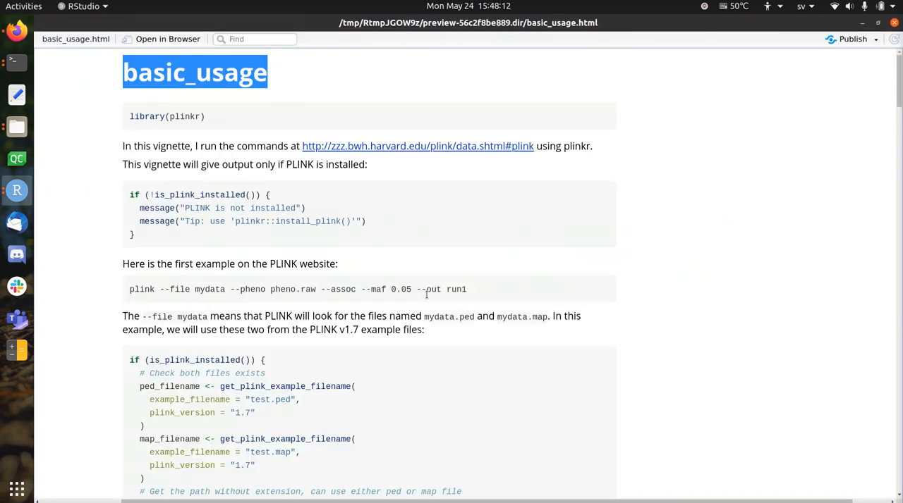
left_click(304, 98)
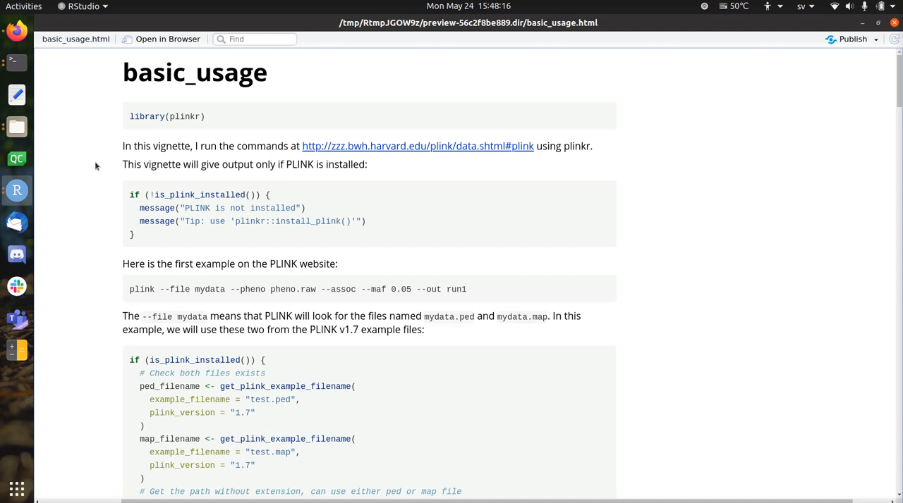
Highlight the is_plink_installed check, the 'PLINK is not installed' message and the install_plink() tip.
left_click_drag(129, 195, 151, 236)
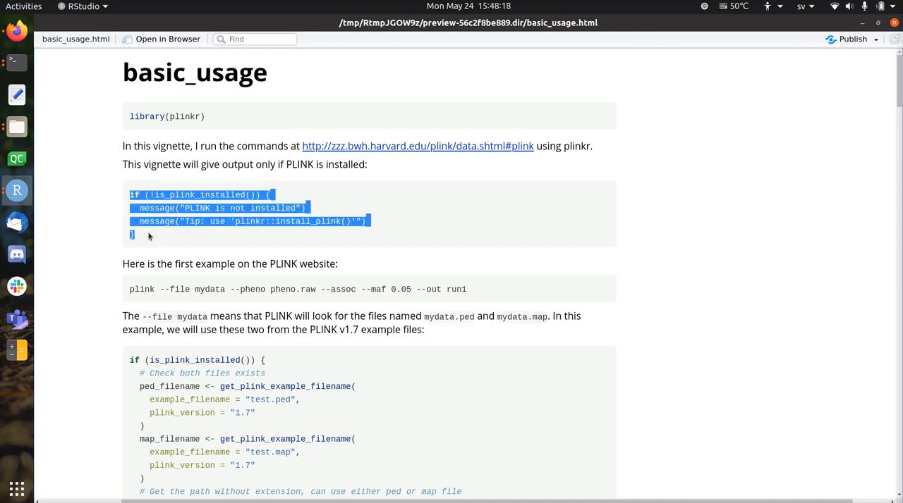
left_click(275, 259)
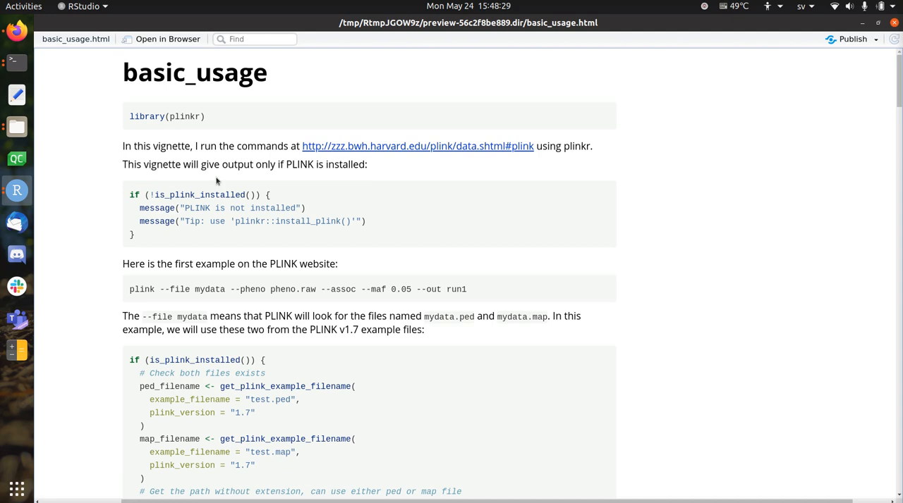
scroll(231, 182, "down", 1)
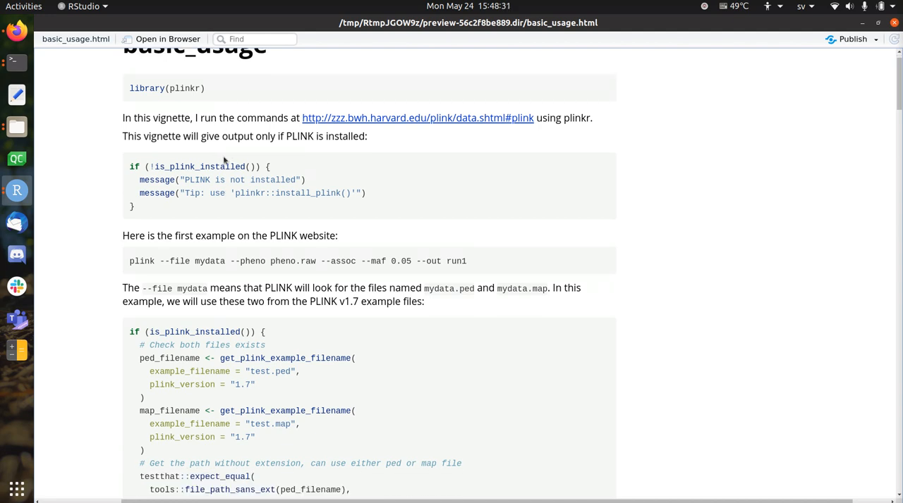
double_click(180, 168)
left_click_drag(171, 182, 353, 193)
left_click(273, 193)
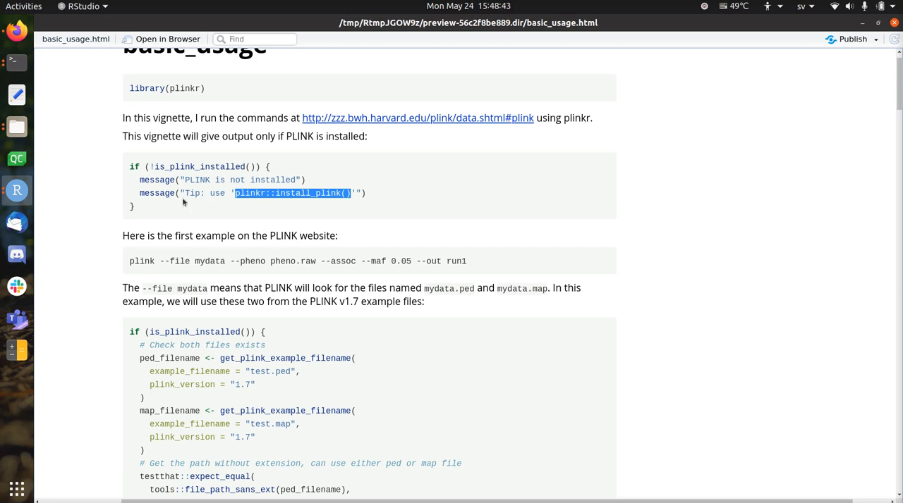
scroll(162, 206, "down", 1)
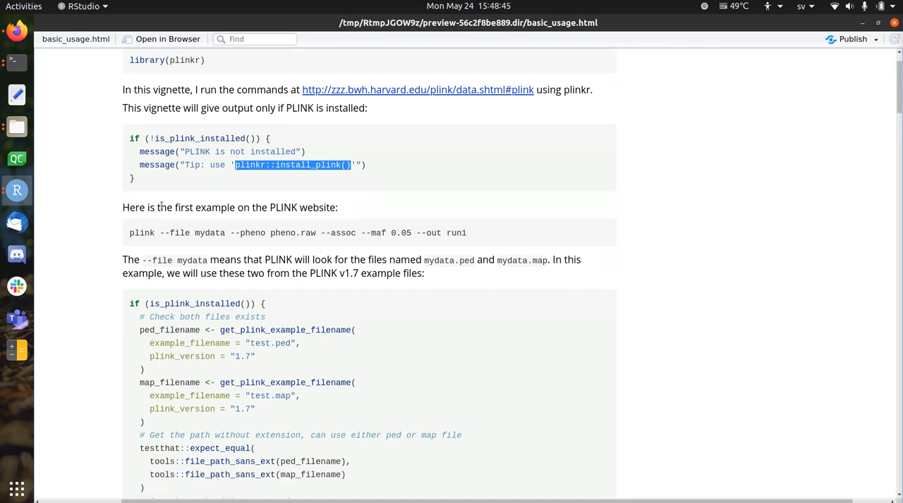
Highlight the first PLINK example command in the vignette.
left_click_drag(130, 233, 482, 235)
left_click(497, 232)
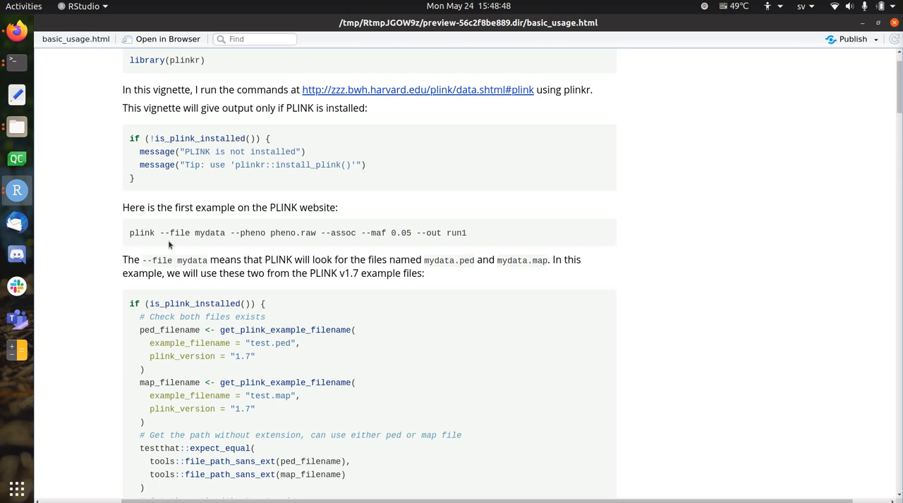
scroll(127, 241, "down", 1)
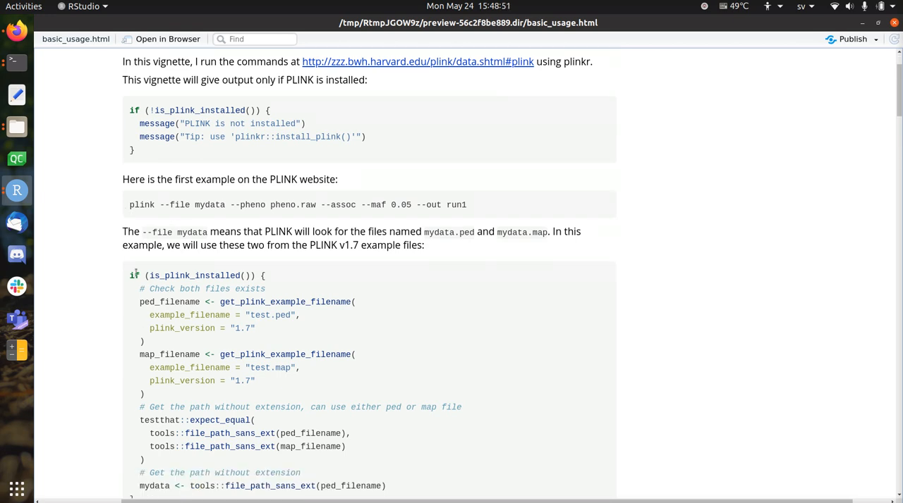
left_click_drag(142, 233, 207, 233)
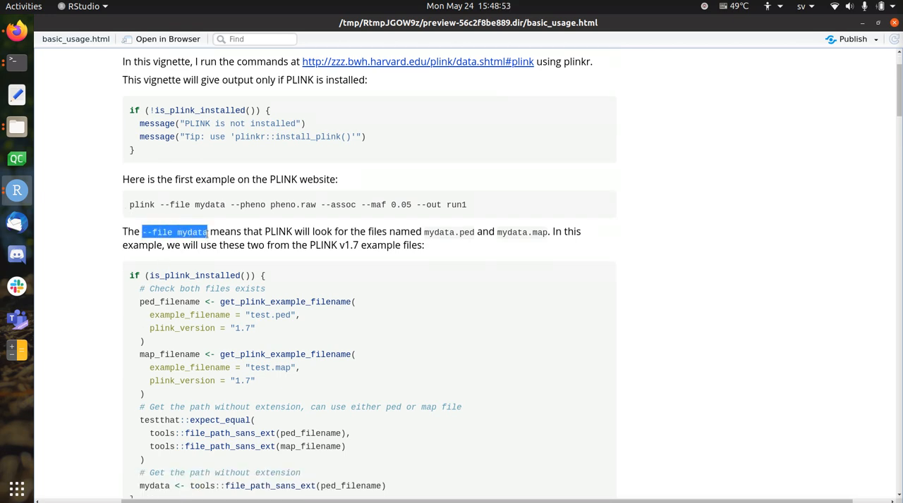
left_click(185, 206)
left_click_drag(161, 204, 227, 206)
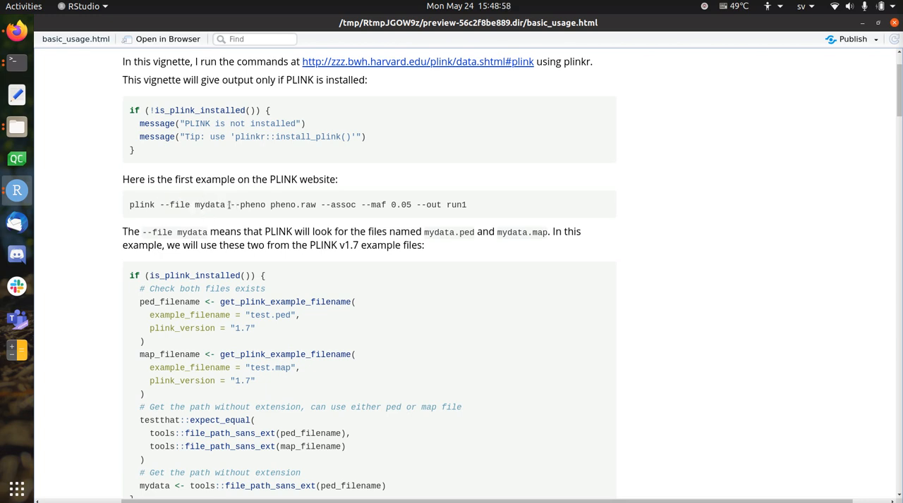
left_click_drag(229, 205, 314, 204)
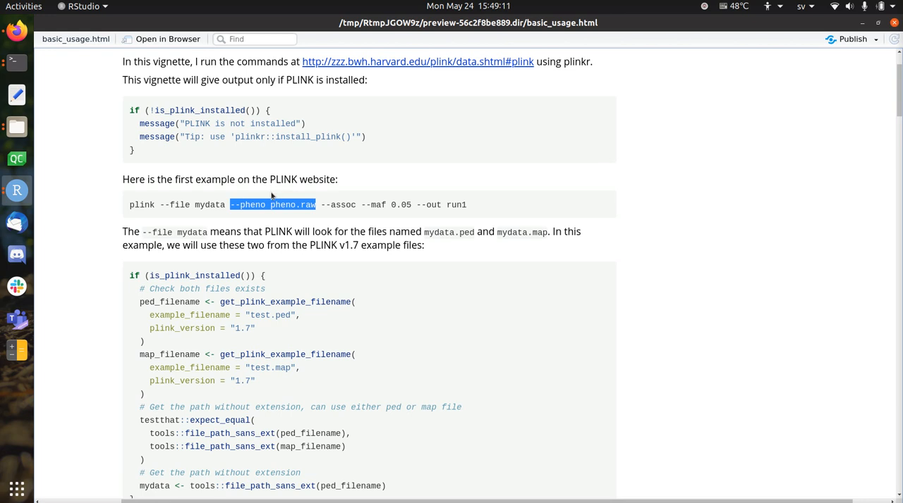
left_click(328, 202)
left_click_drag(321, 205, 357, 204)
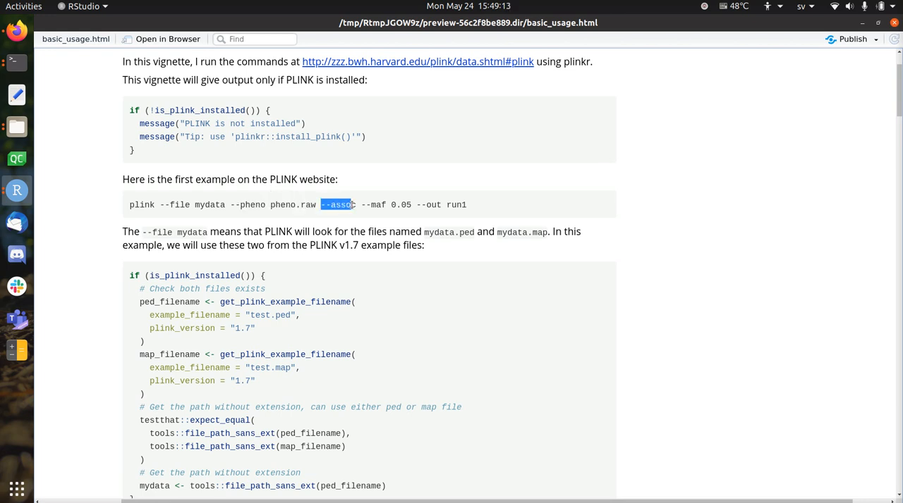
left_click(359, 205)
double_click(457, 205)
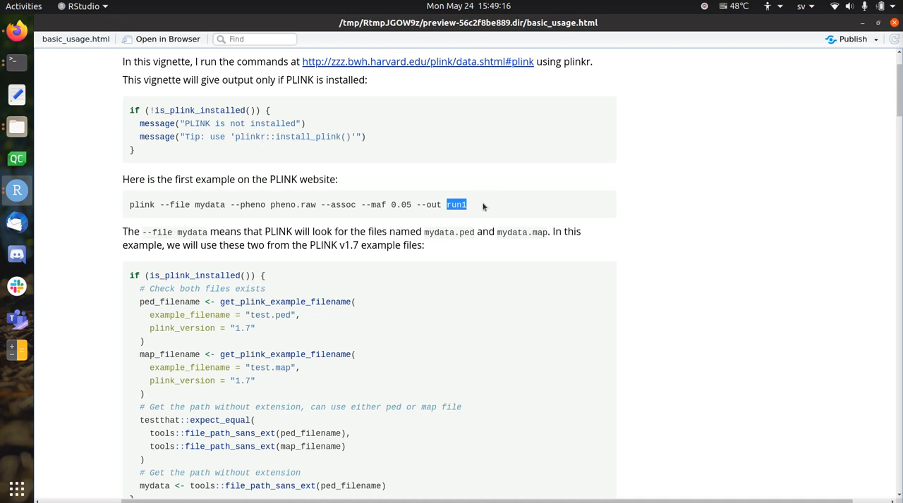
left_click(459, 206)
left_click_drag(129, 204, 467, 205)
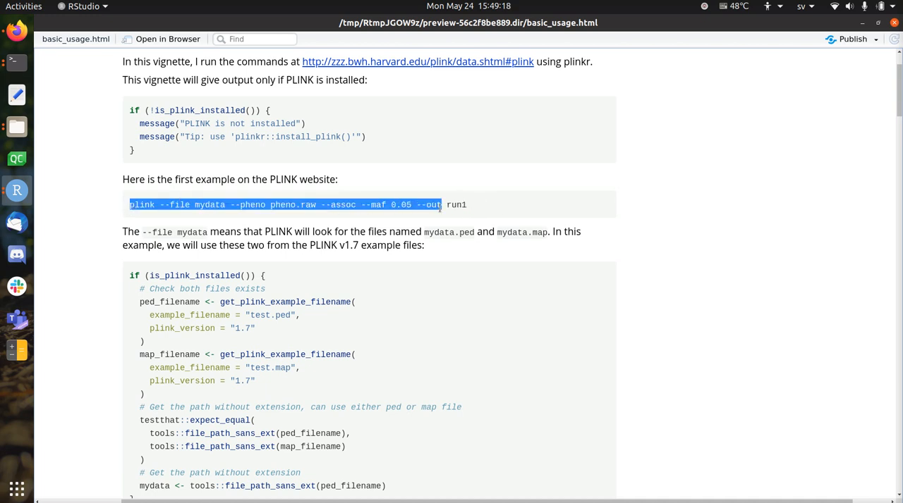
left_click(354, 204)
left_click_drag(156, 204, 301, 205)
left_click_drag(129, 205, 471, 205)
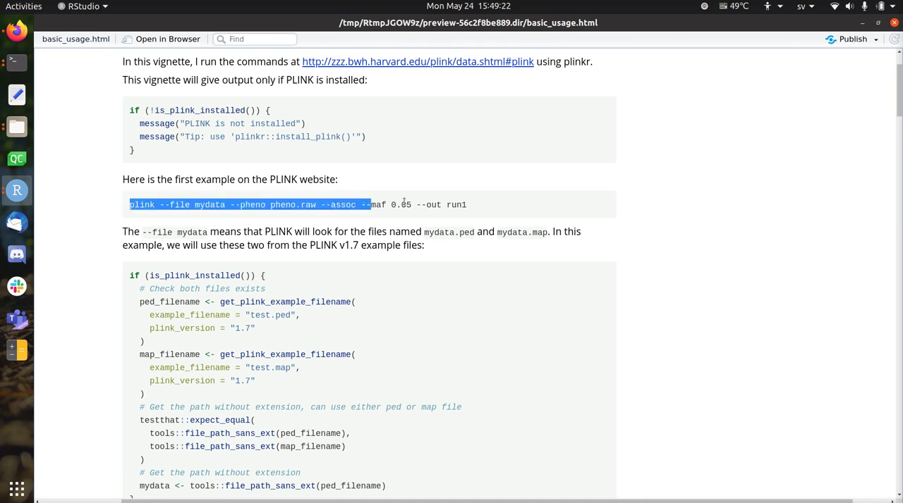
left_click(484, 209)
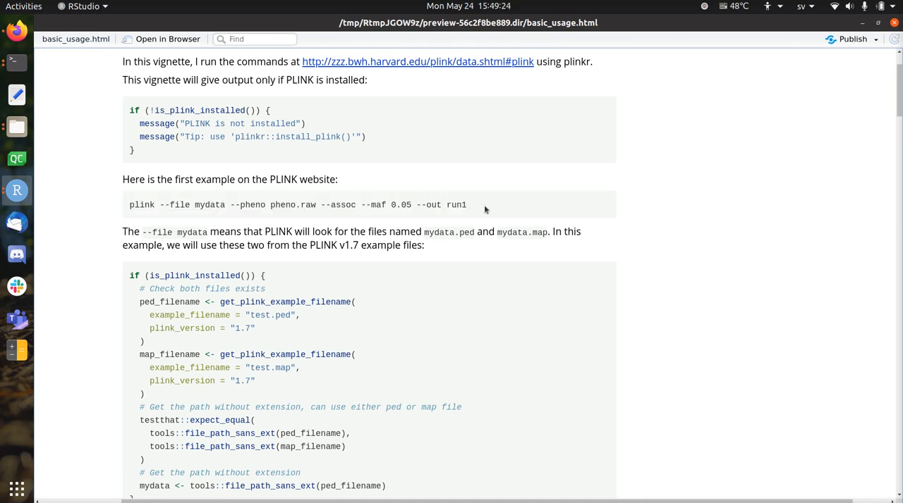
scroll(474, 204, "down", 2)
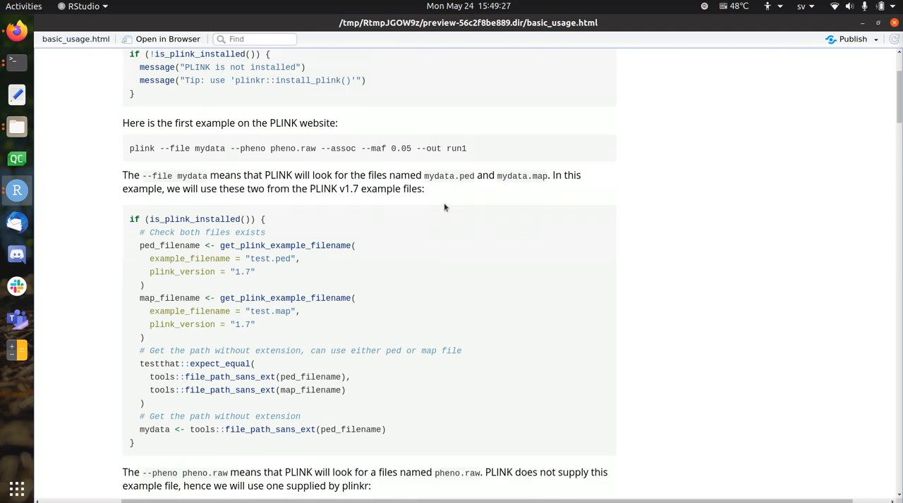
left_click_drag(143, 176, 208, 175)
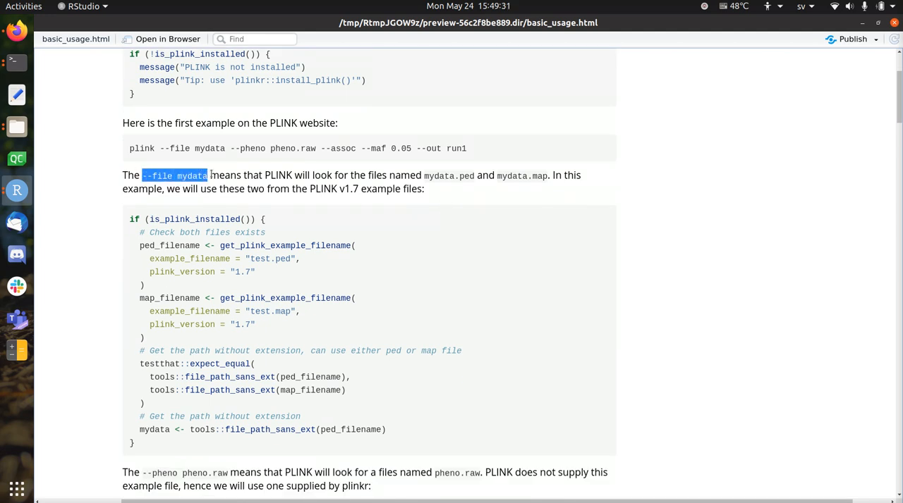
left_click_drag(424, 175, 547, 176)
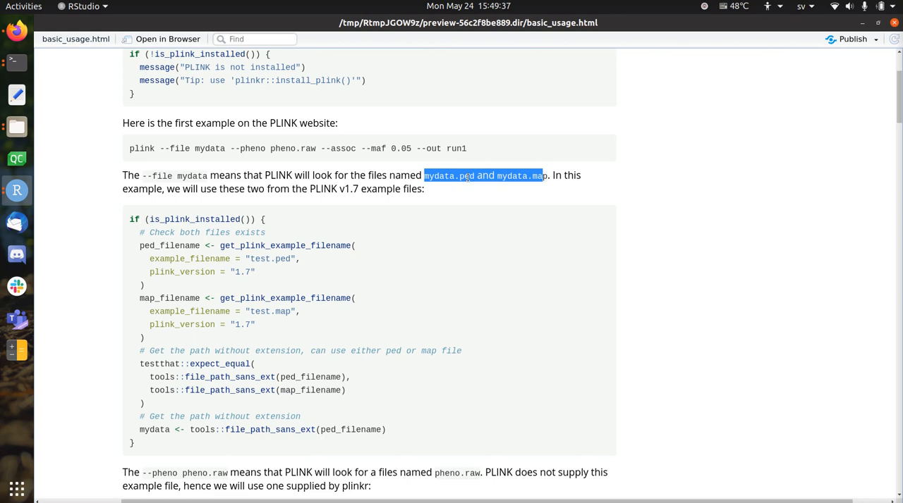
double_click(467, 176)
double_click(540, 176)
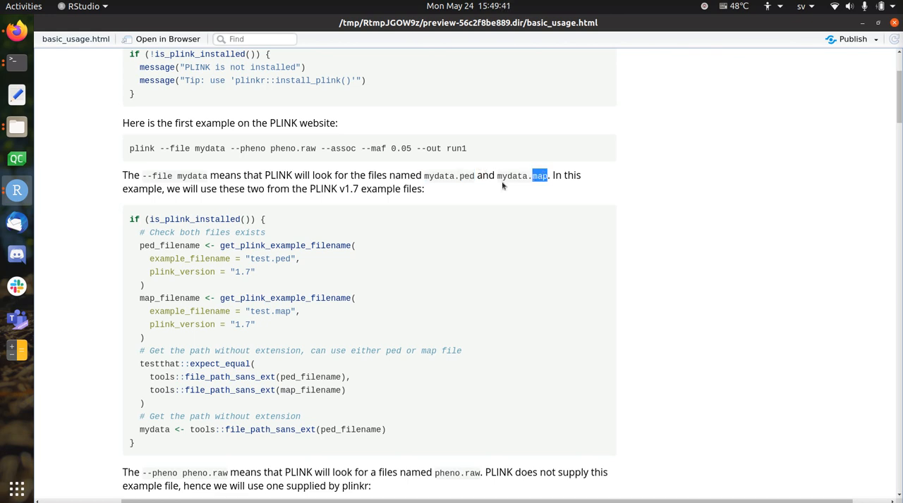
scroll(504, 185, "down", 1)
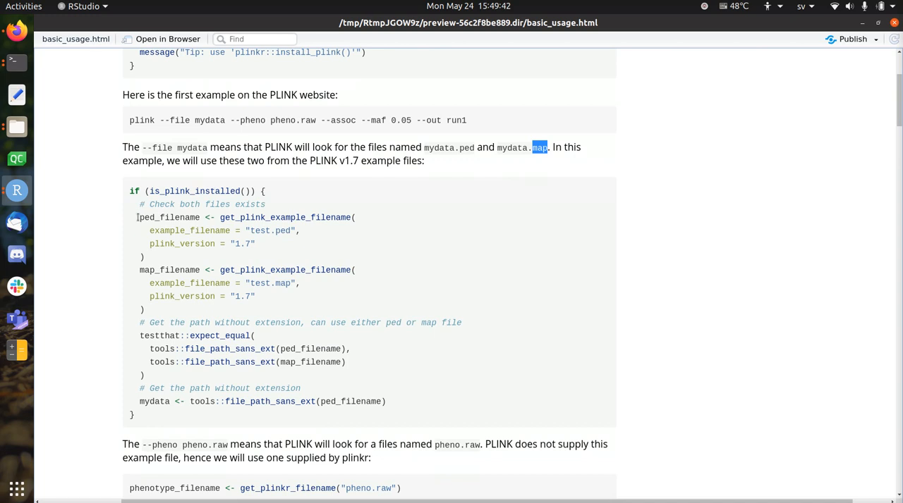
left_click_drag(140, 217, 167, 314)
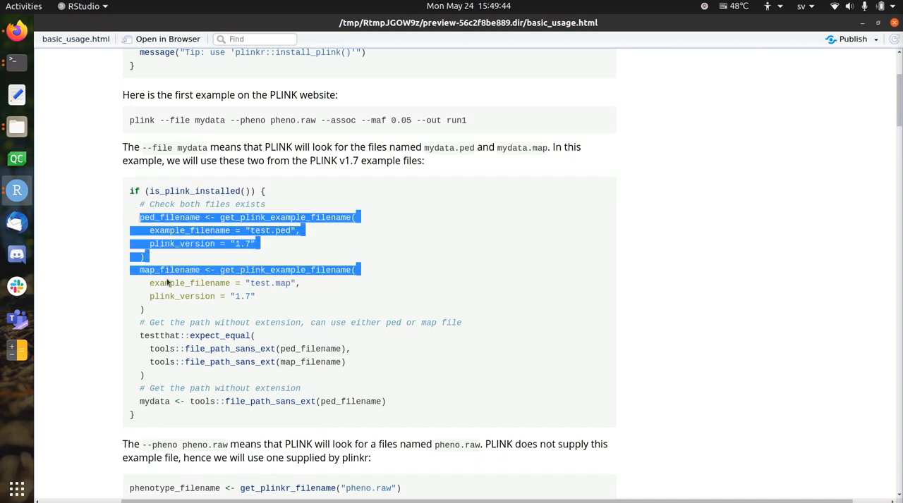
left_click(170, 321)
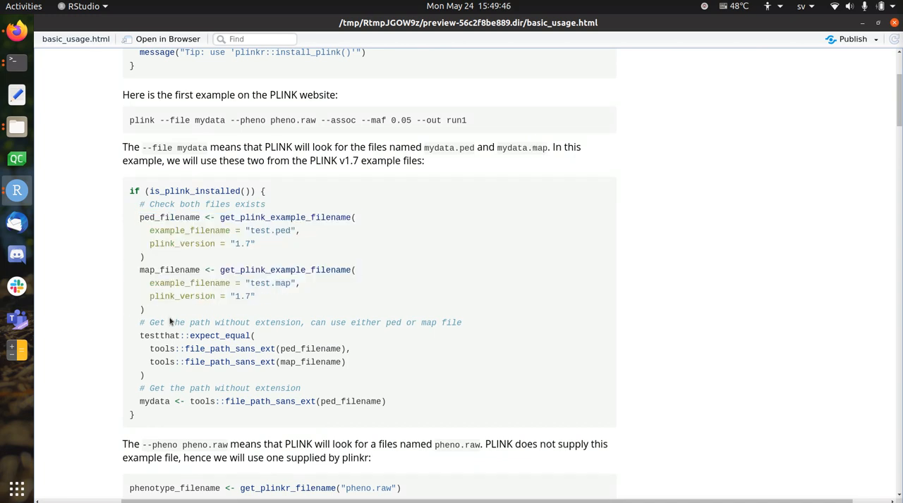
double_click(262, 218)
left_click(296, 218)
double_click(296, 218)
left_click(287, 242)
left_click_drag(254, 244, 230, 244)
left_click(273, 251)
double_click(242, 246)
left_click(247, 244)
double_click(282, 231)
left_click(263, 232)
left_click_drag(251, 231, 290, 231)
left_click(310, 254)
left_click_drag(138, 270, 151, 312)
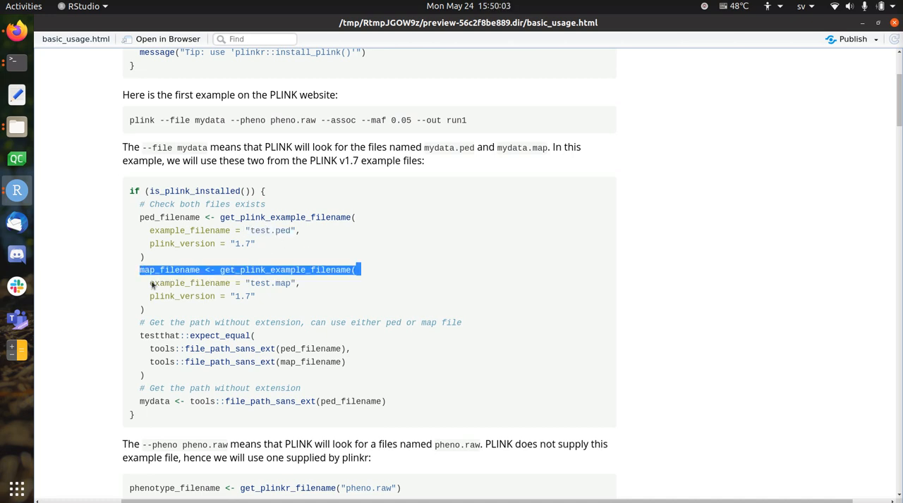
left_click(197, 312)
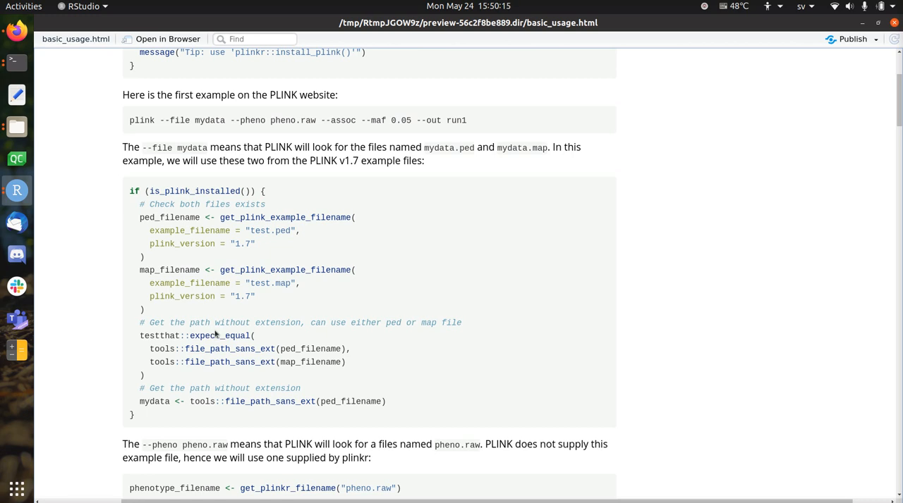
left_click_drag(148, 311, 137, 218)
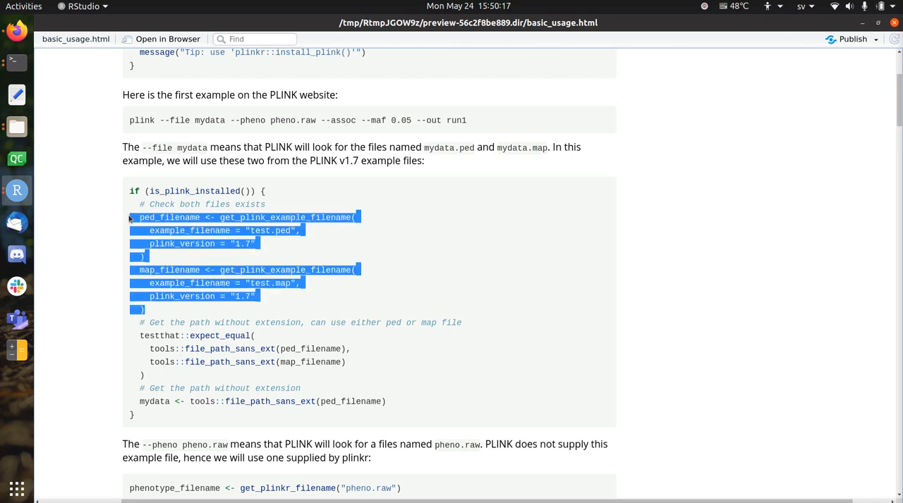
left_click(253, 336)
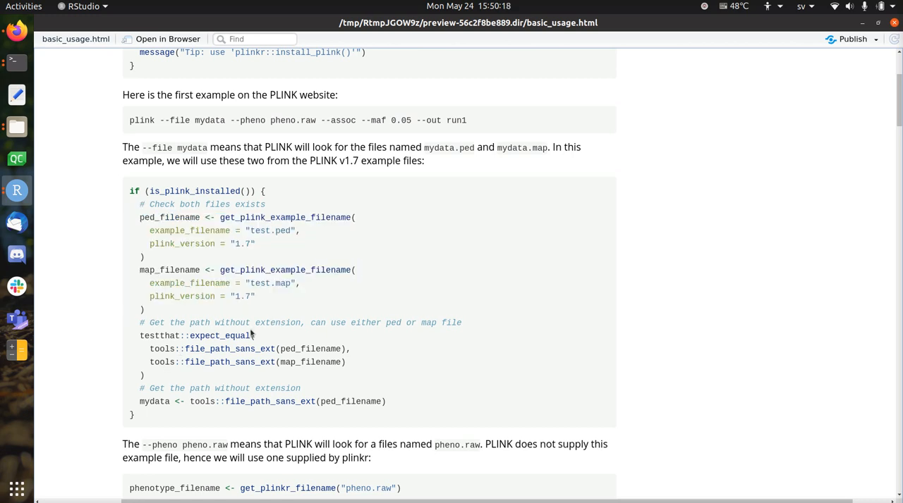
double_click(210, 122)
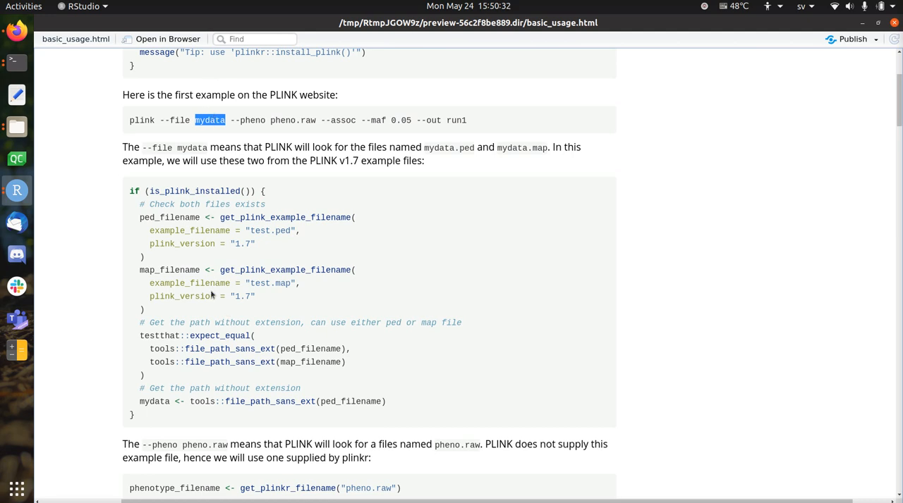
left_click_drag(149, 348, 346, 361)
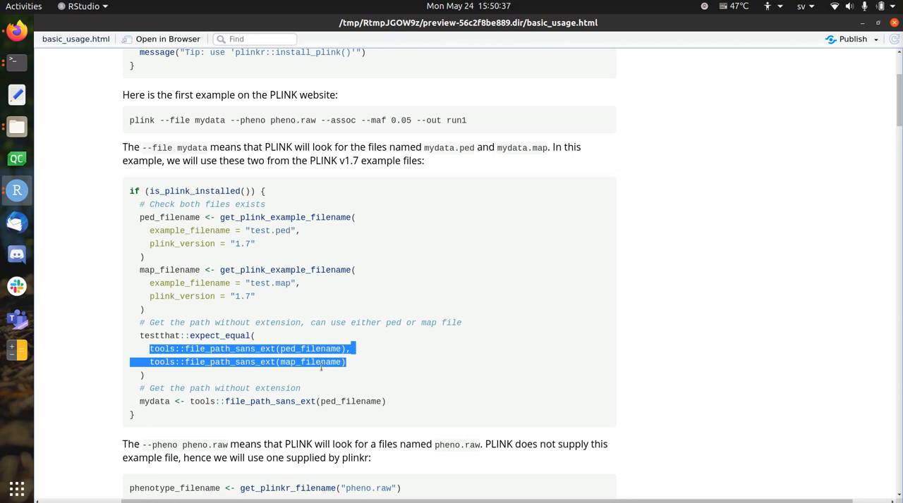
left_click(251, 359)
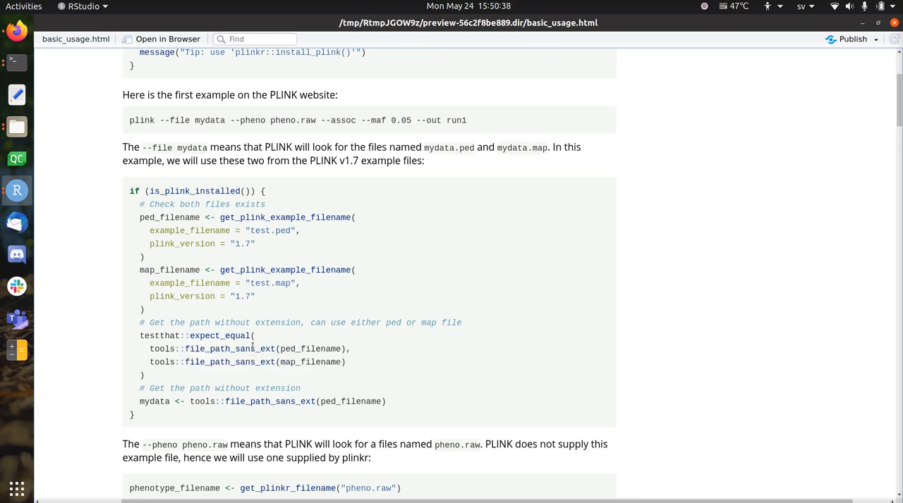
left_click_drag(256, 230, 260, 230)
left_click_drag(150, 376, 132, 339)
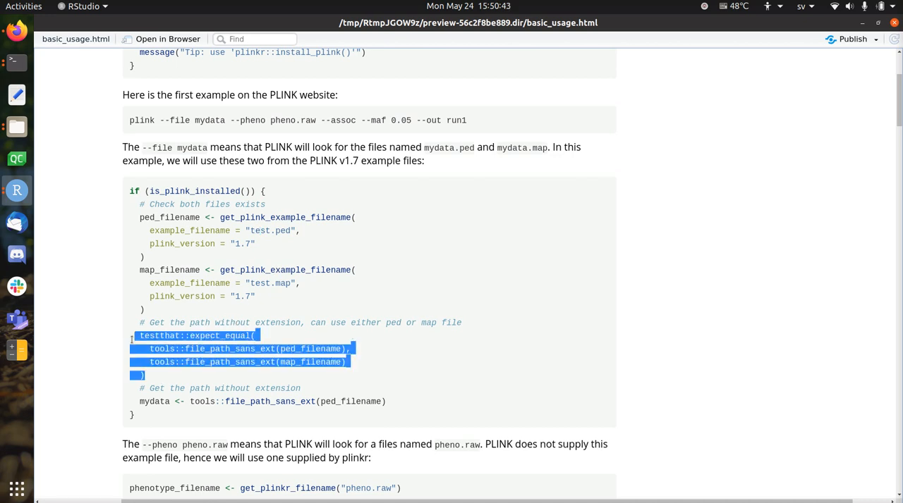
left_click(223, 348)
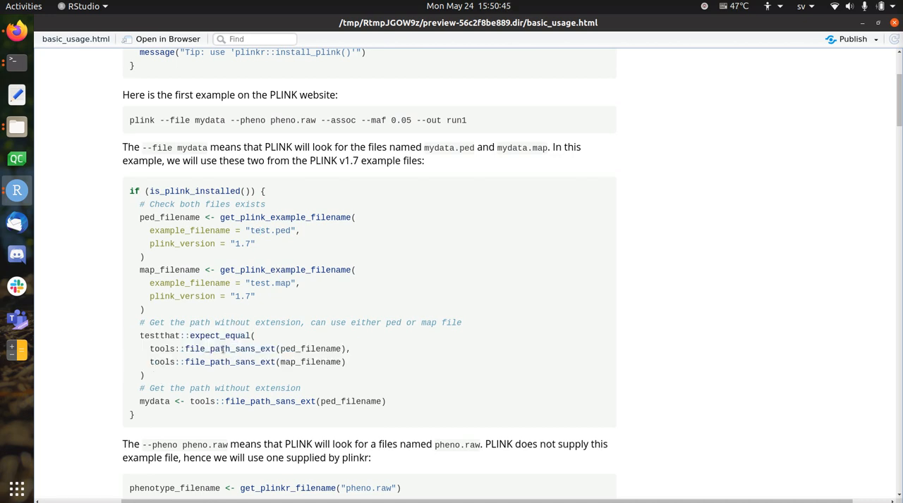
left_click_drag(224, 402, 386, 402)
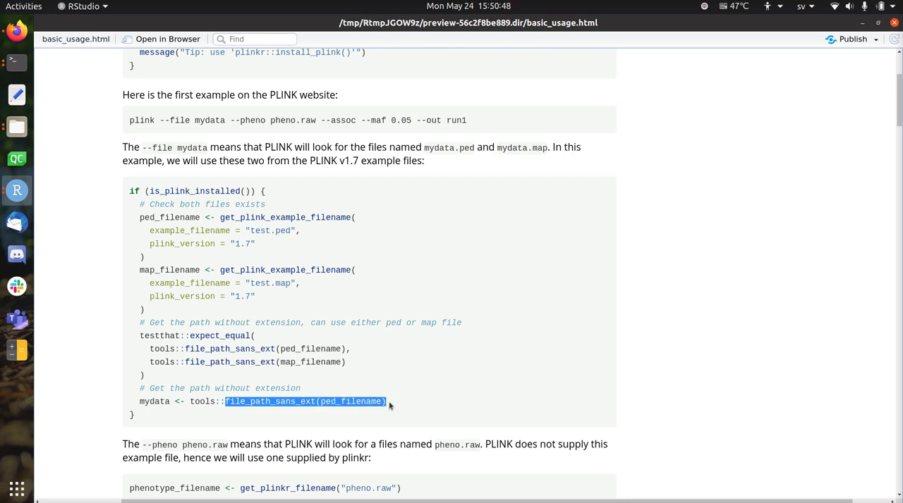
left_click(154, 404)
double_click(153, 404)
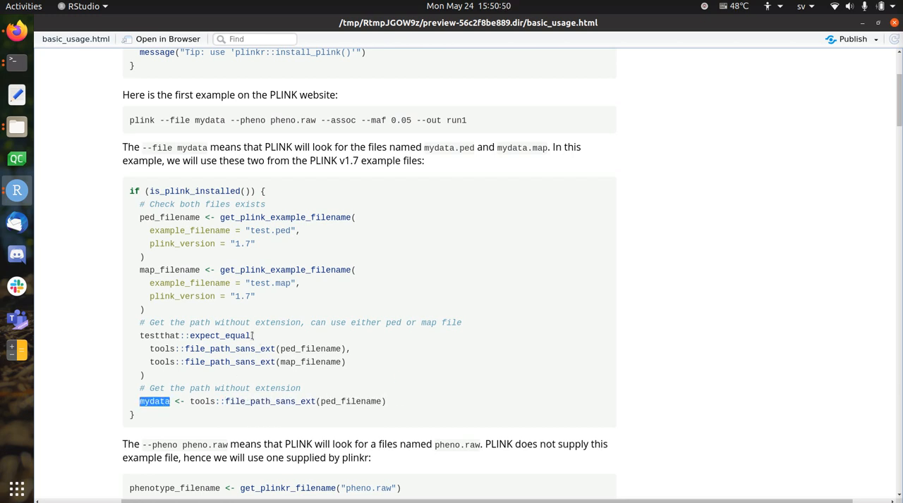
left_click_drag(160, 121, 228, 120)
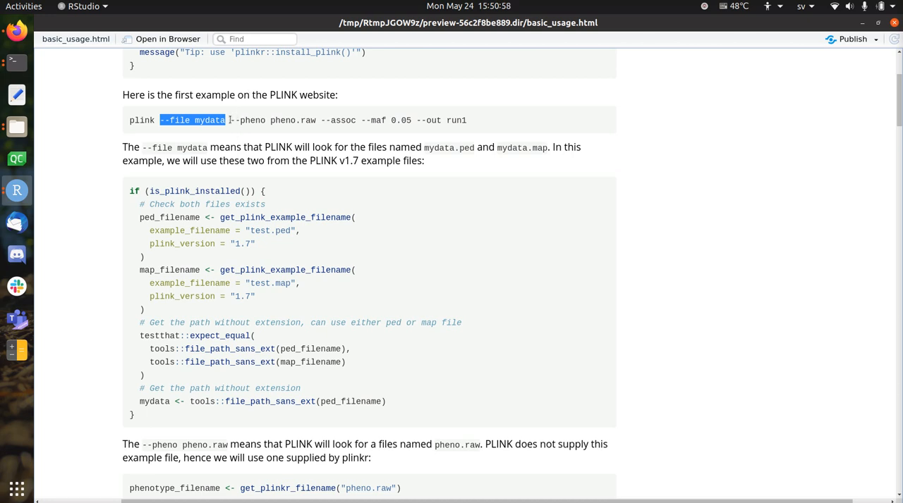
left_click_drag(230, 120, 312, 120)
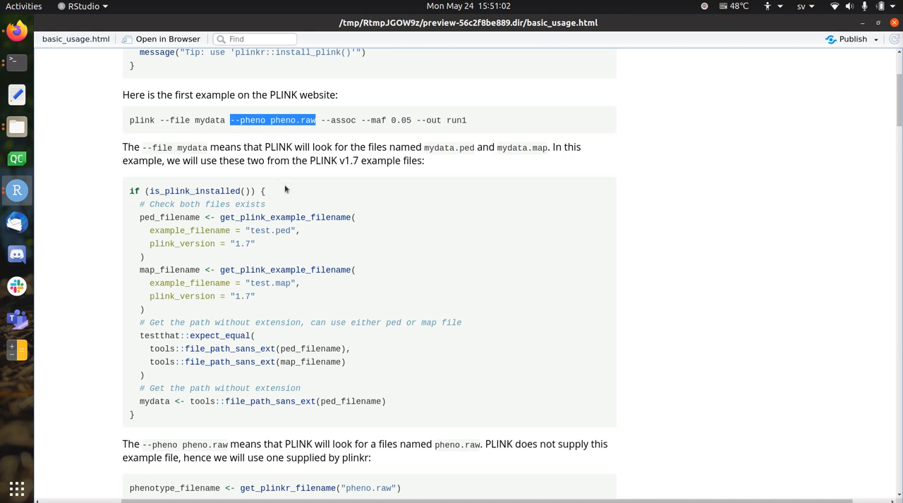
scroll(294, 189, "down", 2)
scroll(294, 189, "down", 2)
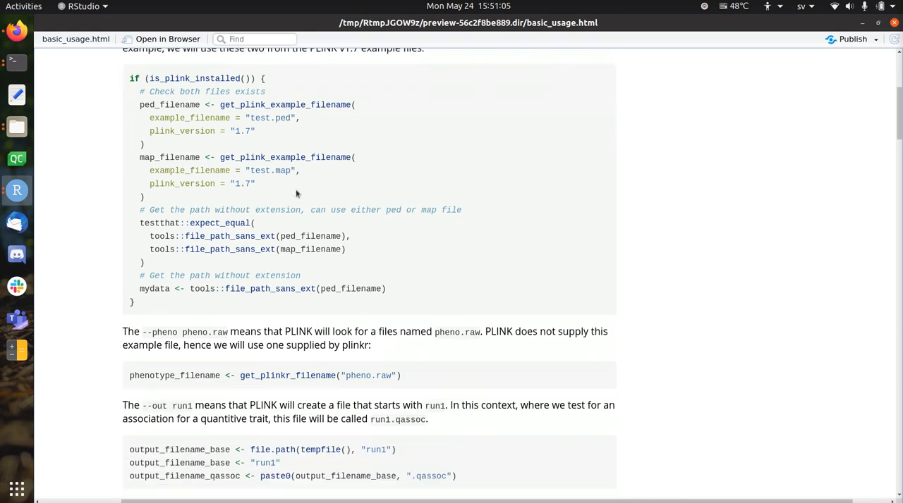
scroll(294, 189, "down", 2)
scroll(294, 189, "down", 1)
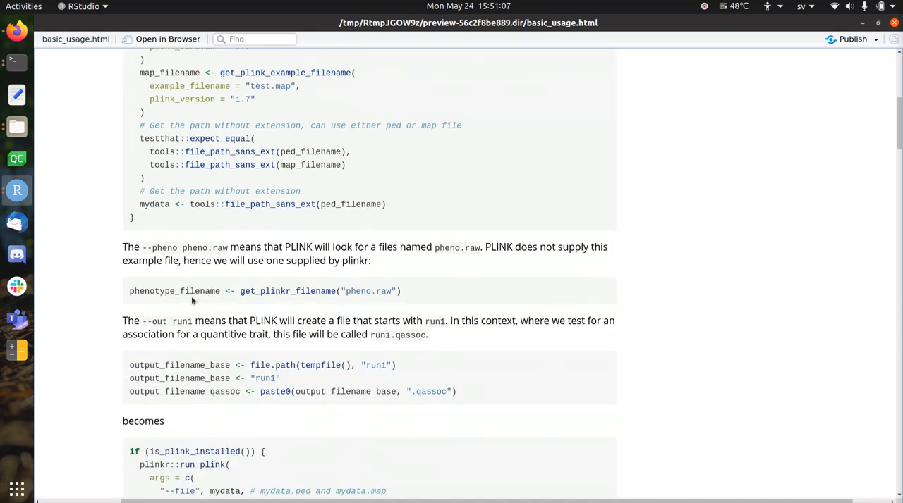
left_click_drag(129, 291, 268, 291)
left_click(280, 291)
double_click(282, 291)
left_click(304, 307)
double_click(297, 292)
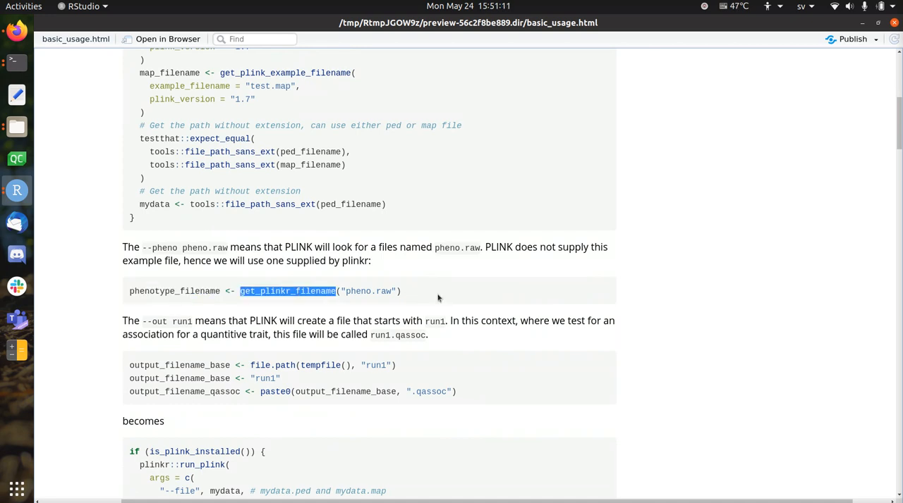
left_click(437, 297)
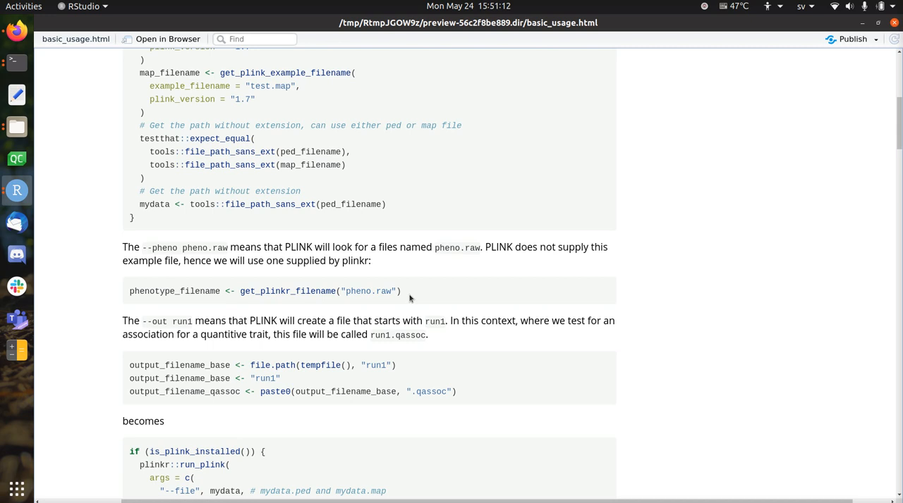
double_click(250, 291)
left_click(328, 290)
left_click_drag(341, 291, 395, 293)
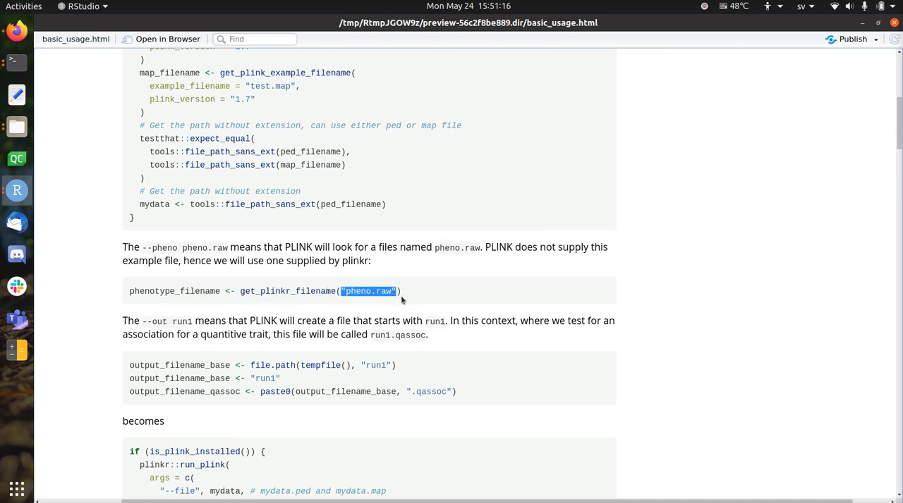
scroll(402, 300, "up", 2)
scroll(402, 300, "up", 3)
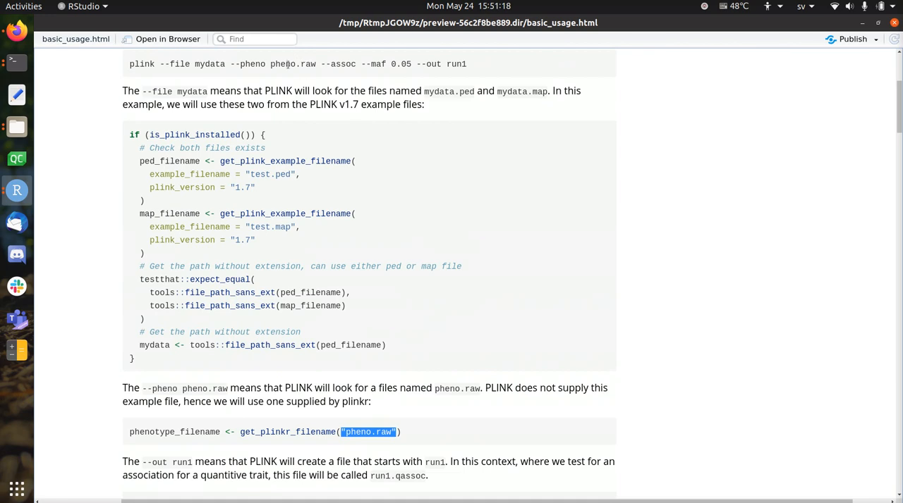
scroll(366, 335, "down", 1)
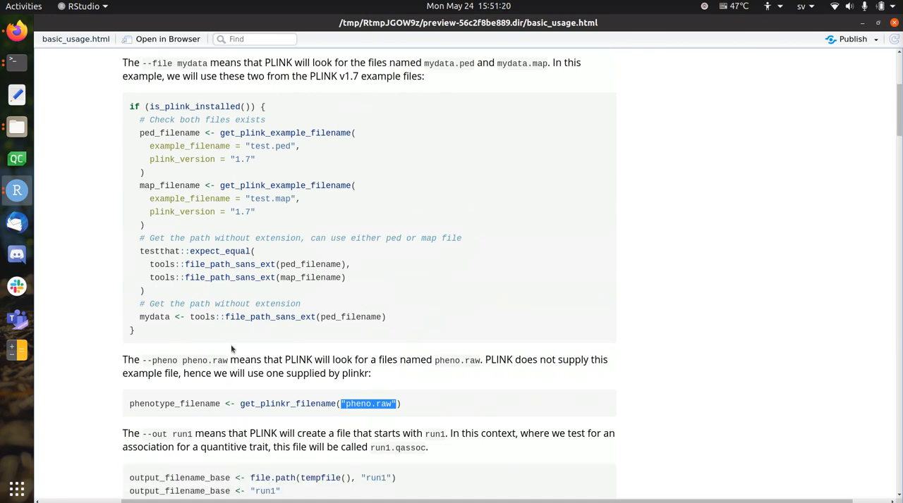
double_click(174, 404)
scroll(328, 364, "down", 2)
left_click(316, 365)
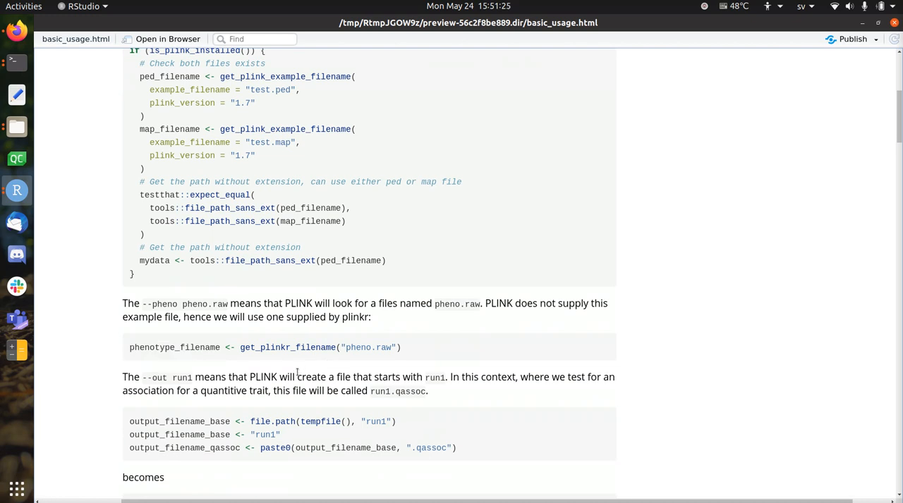
scroll(316, 365, "down", 1)
left_click_drag(122, 349, 191, 349)
left_click(152, 348)
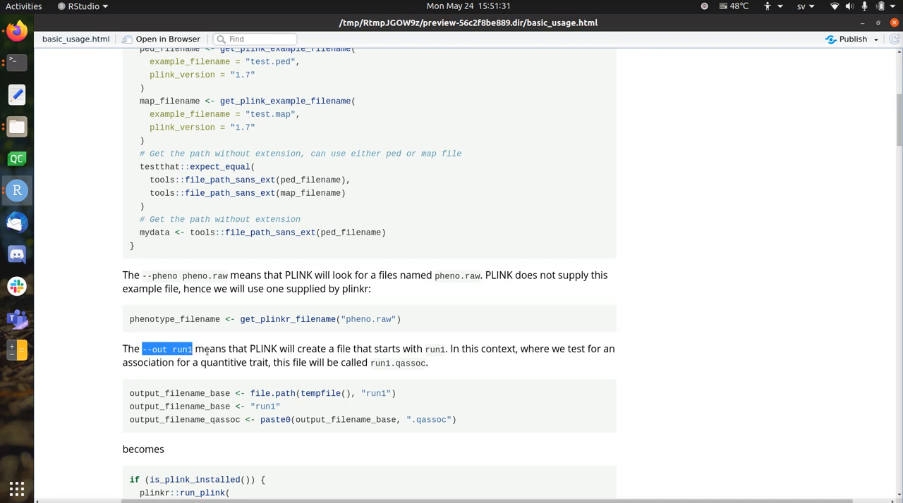
left_click(209, 351)
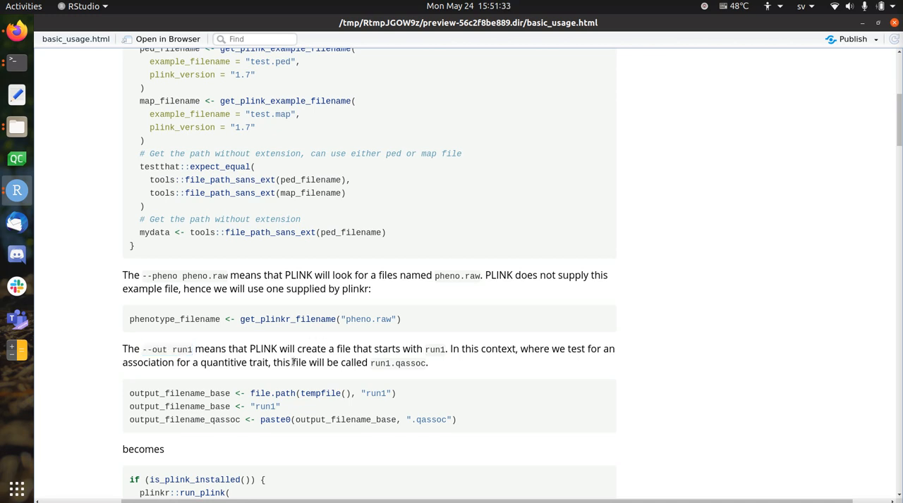
double_click(182, 349)
left_click(265, 384)
left_click_drag(301, 393, 351, 393)
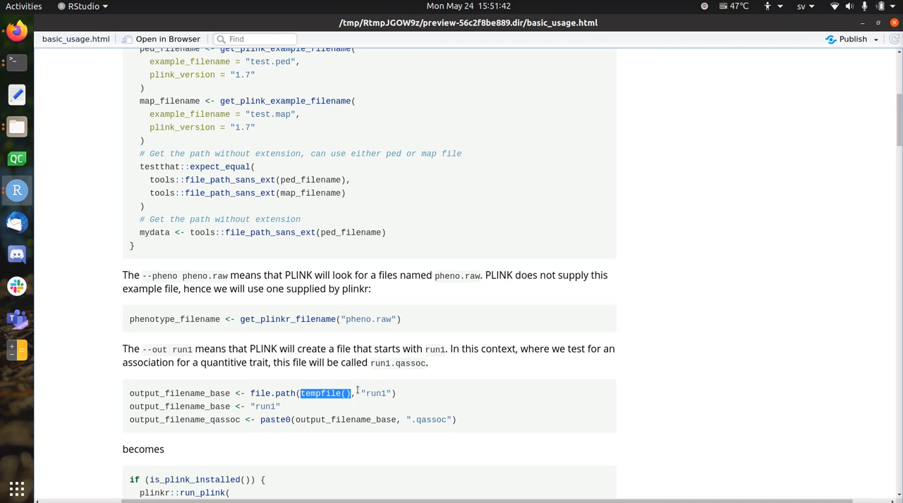
left_click_drag(360, 394, 392, 394)
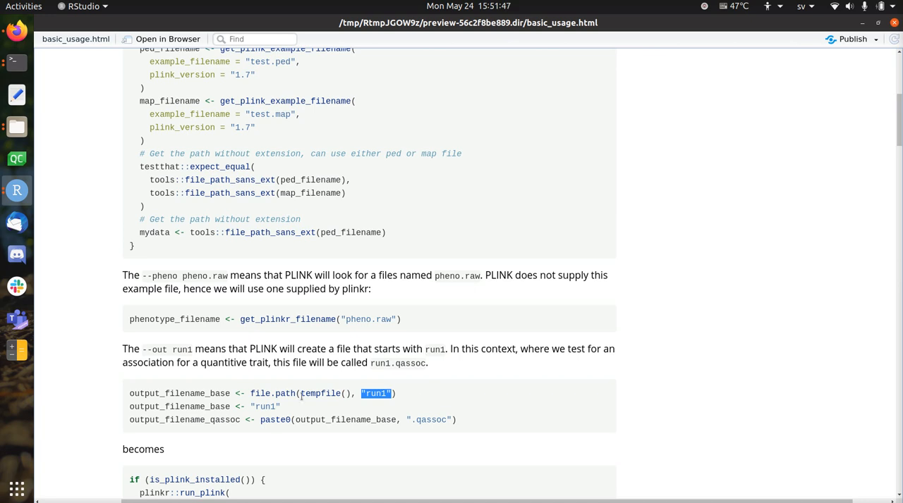
left_click_drag(301, 393, 392, 394)
left_click(356, 395)
left_click_drag(259, 420, 429, 419)
left_click(428, 420)
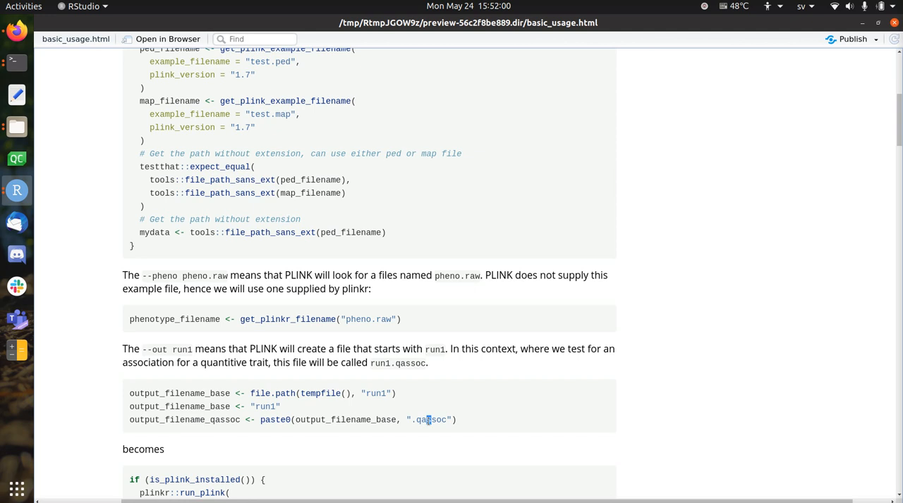
double_click(216, 395)
double_click(315, 420)
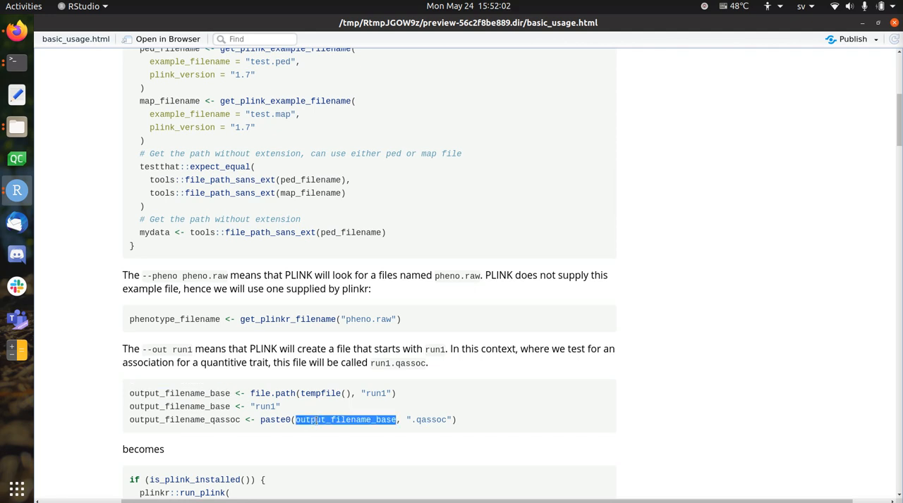
left_click(315, 420)
left_click(315, 421)
double_click(315, 421)
left_click(416, 421)
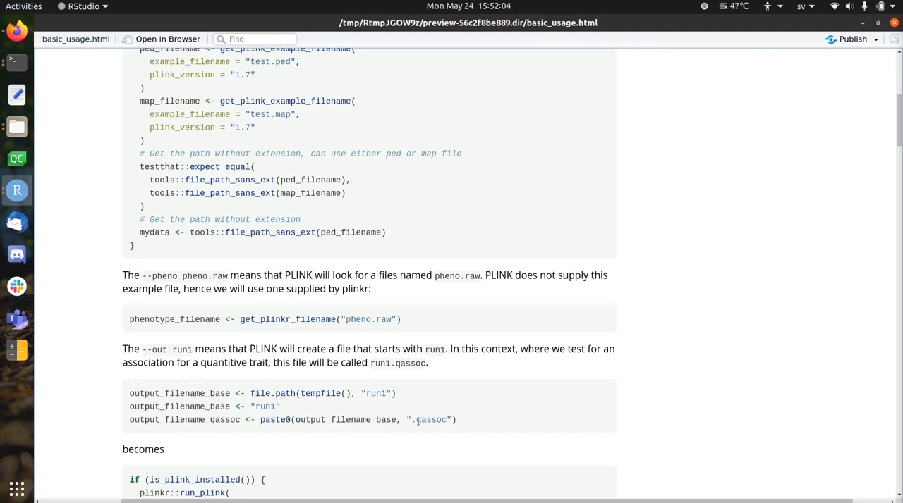
left_click_drag(412, 421, 449, 420)
left_click(444, 396)
scroll(466, 416, "down", 3)
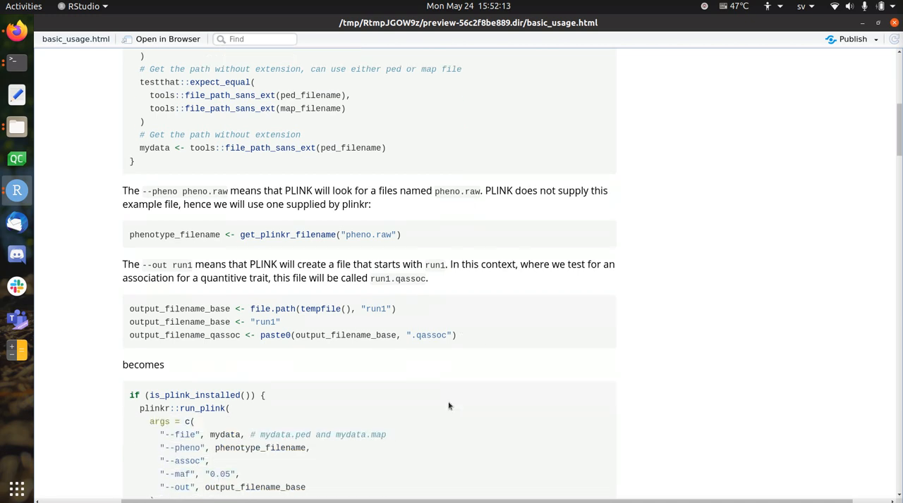
scroll(449, 406, "down", 4)
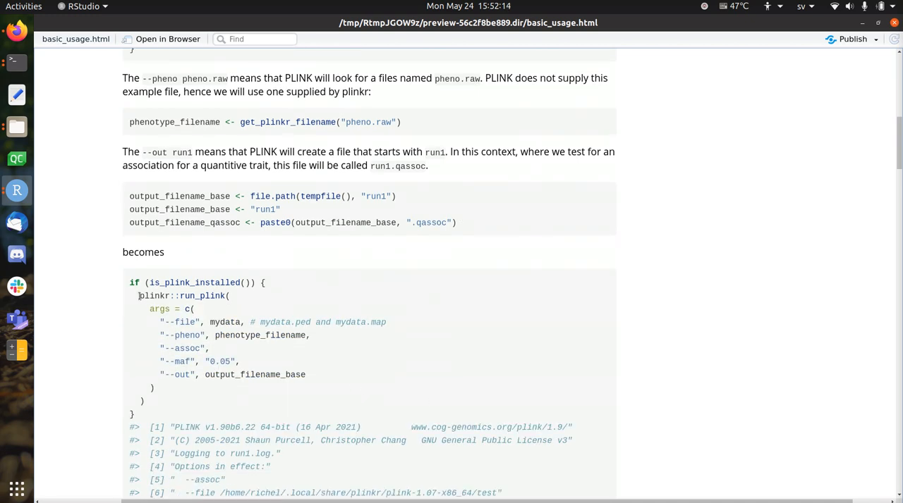
left_click_drag(139, 296, 155, 392)
left_click(155, 395)
double_click(198, 295)
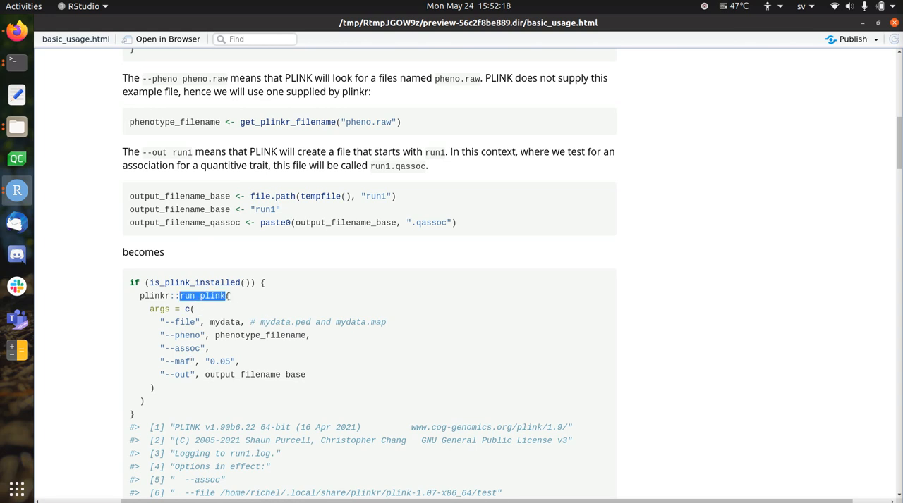
left_click(191, 308)
left_click_drag(149, 309, 179, 395)
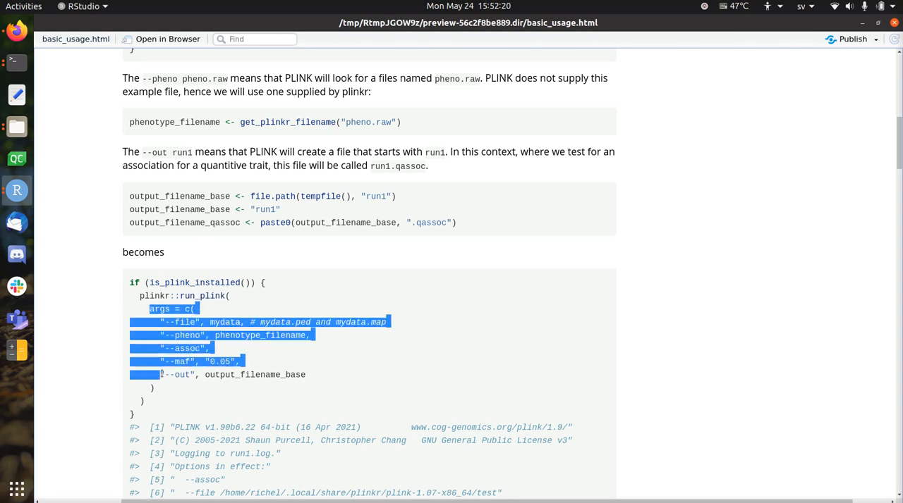
left_click(173, 322)
double_click(180, 322)
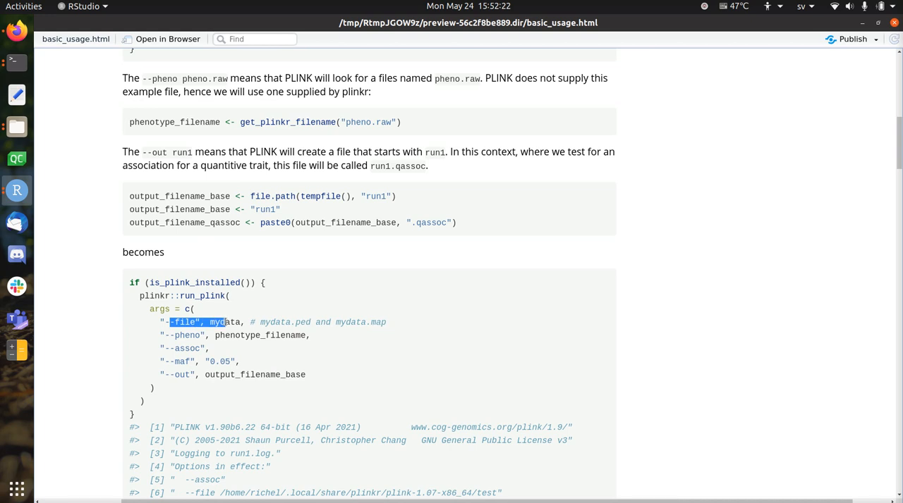
double_click(225, 323)
triple_click(224, 322)
double_click(224, 322)
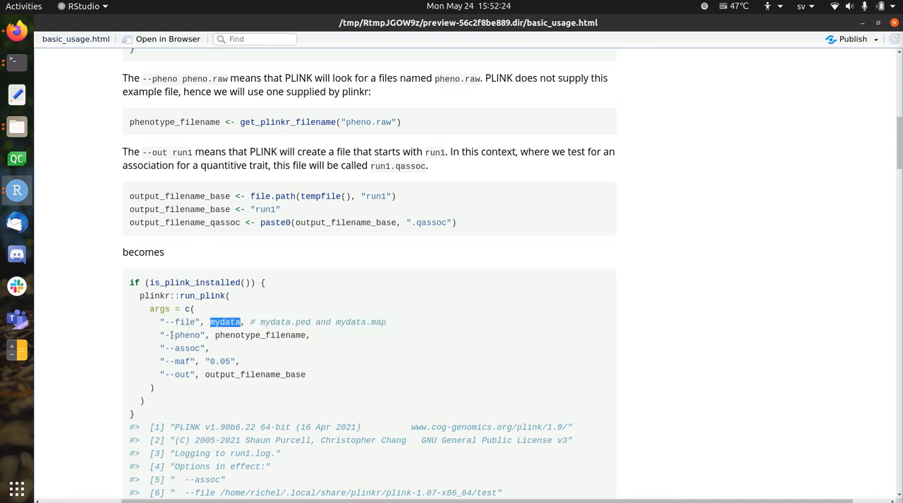
double_click(180, 335)
double_click(260, 336)
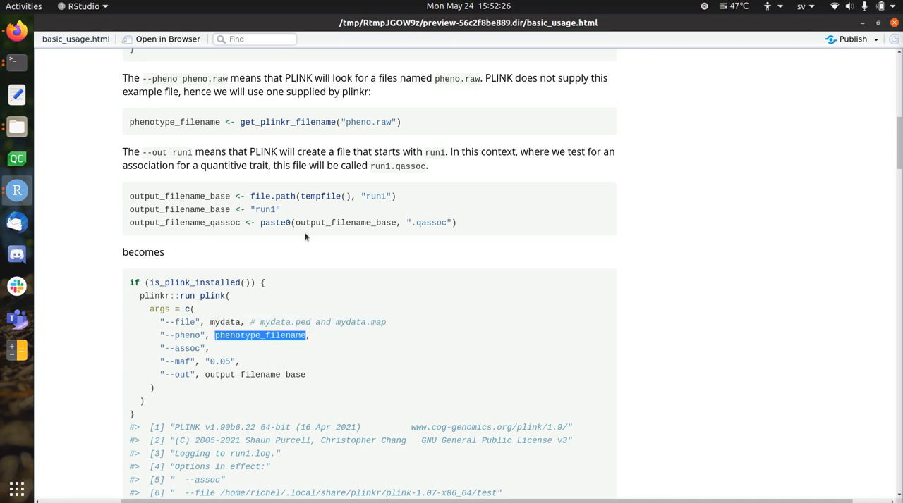
left_click(195, 347)
triple_click(194, 348)
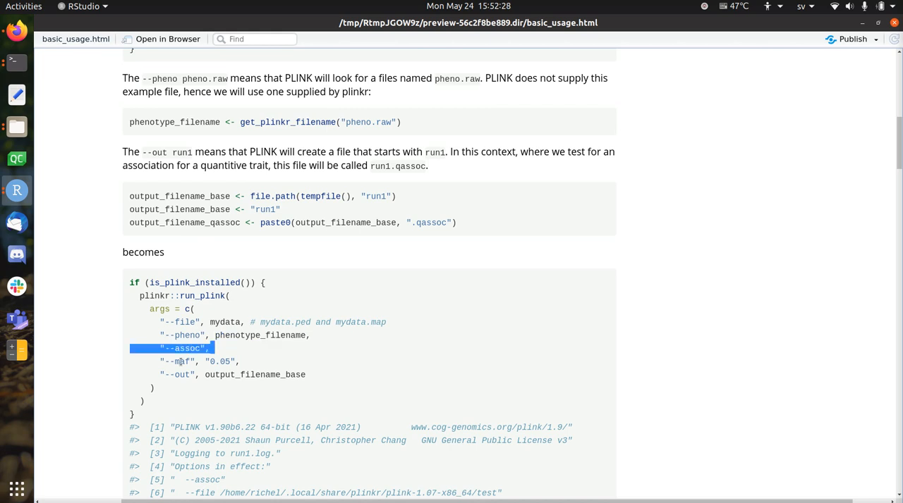
double_click(182, 361)
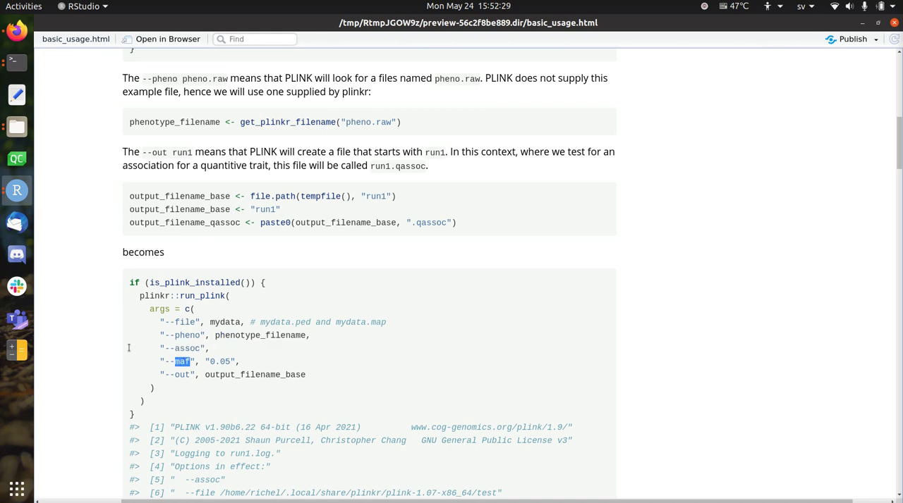
left_click(236, 374)
double_click(254, 375)
scroll(415, 374, "down", 1)
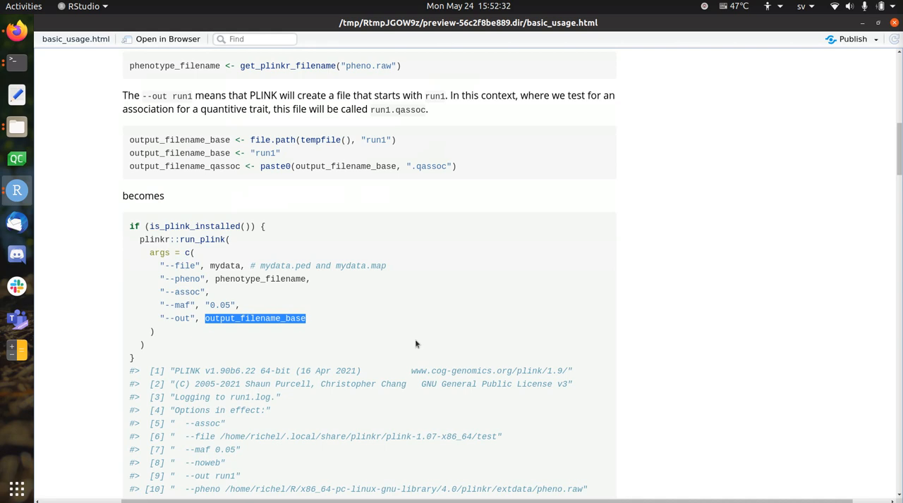
left_click(381, 329)
scroll(341, 313, "down", 2)
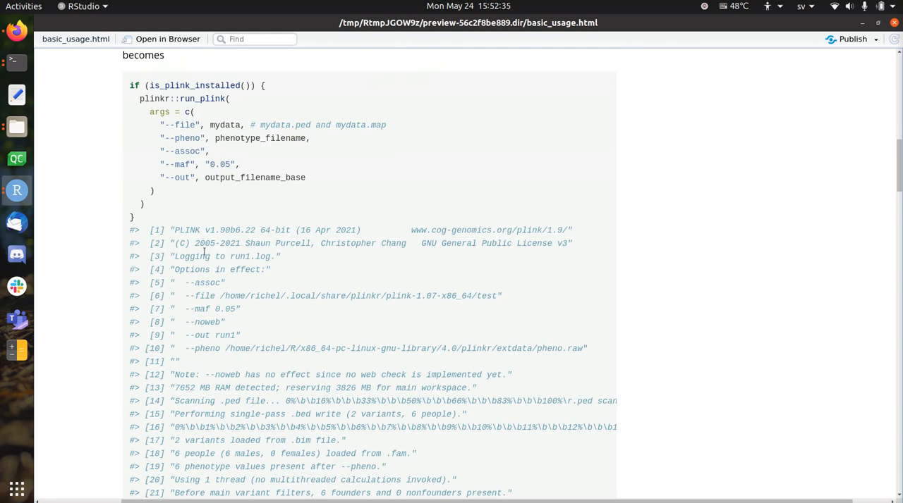
Highlight the PLINK version number in the log output.
left_click_drag(205, 230, 226, 230)
scroll(251, 289, "down", 3)
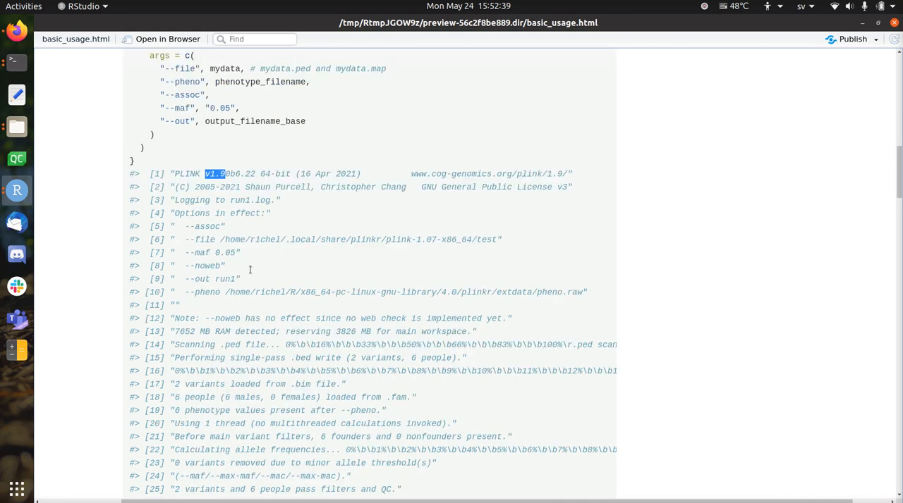
scroll(250, 275, "down", 3)
scroll(253, 275, "down", 2)
scroll(359, 180, "down", 3)
scroll(358, 180, "down", 2)
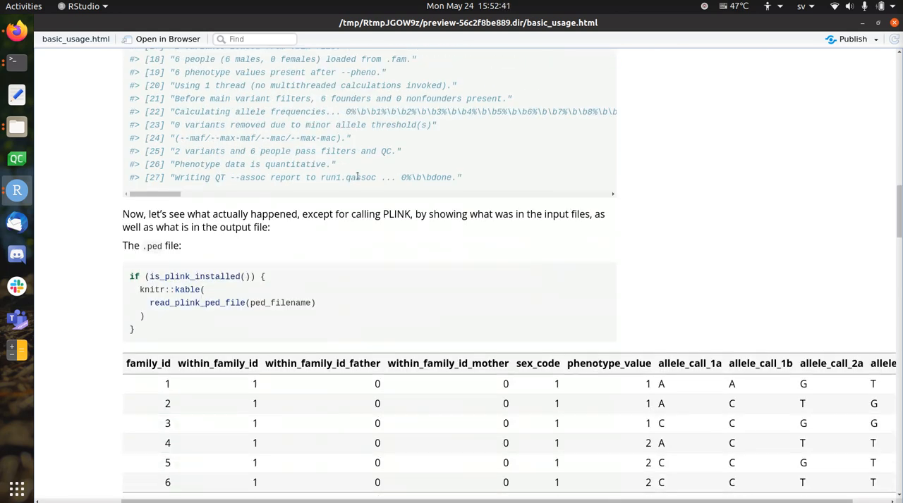
scroll(336, 152, "up", 3)
scroll(323, 156, "up", 2)
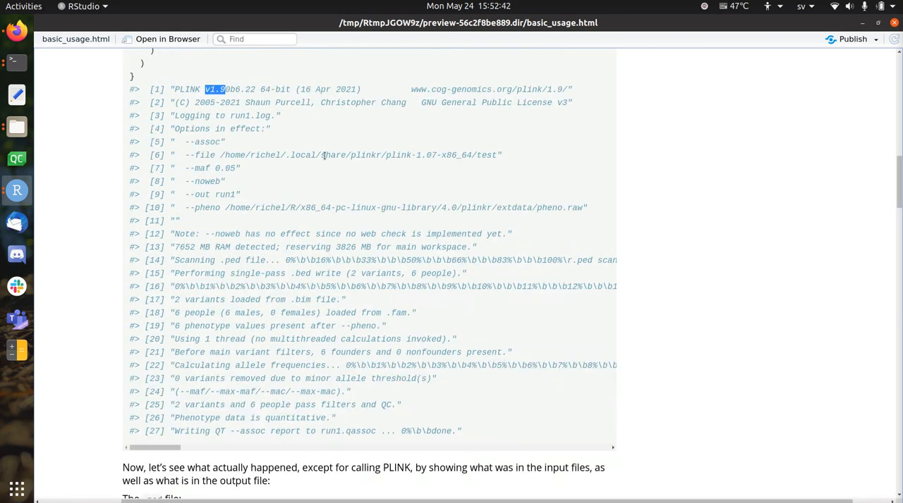
scroll(323, 156, "down", 2)
scroll(323, 159, "up", 2)
scroll(324, 163, "down", 3)
scroll(325, 163, "down", 3)
scroll(325, 163, "down", 3)
scroll(324, 166, "down", 2)
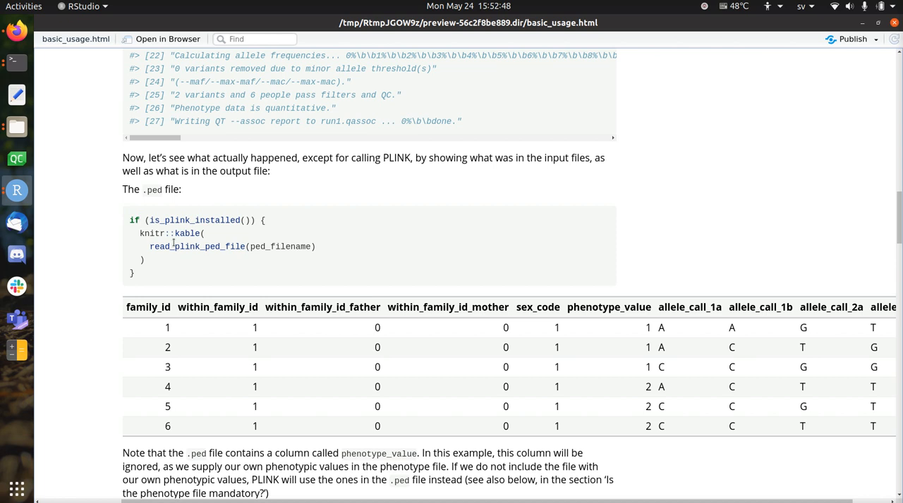
left_click_drag(206, 246, 225, 247)
left_click(145, 243)
left_click_drag(141, 234, 152, 264)
scroll(207, 250, "down", 3)
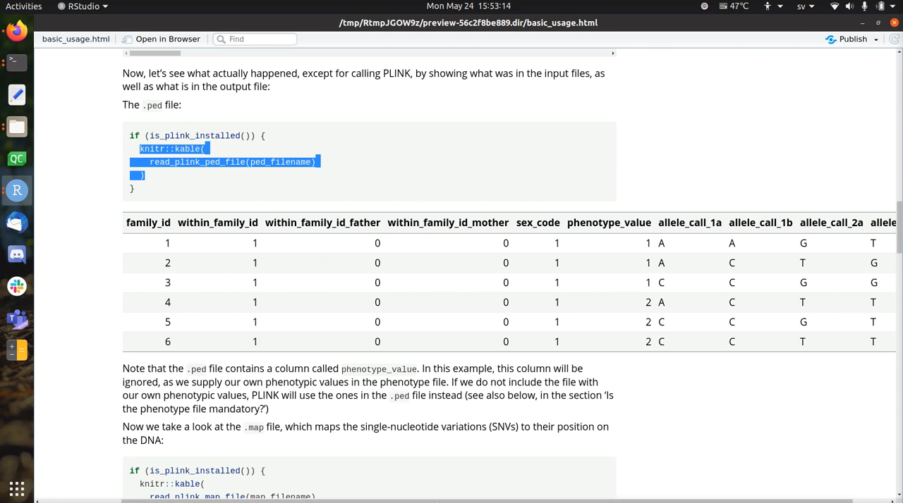
left_click(557, 243)
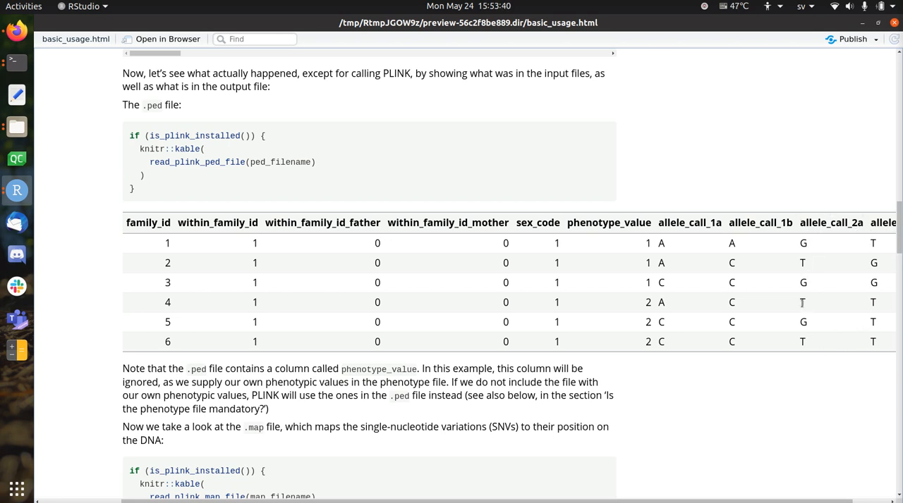
double_click(873, 302)
left_click(803, 303, "shift")
left_click_drag(126, 223, 874, 218)
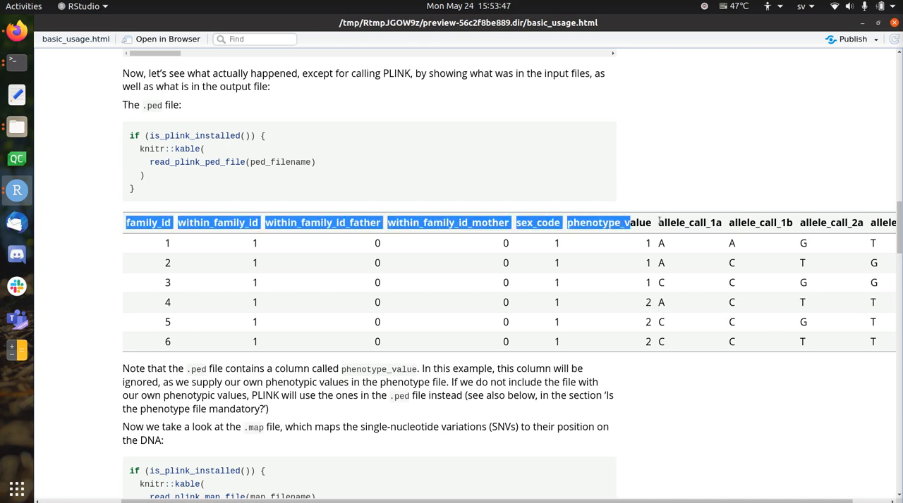
left_click(599, 260)
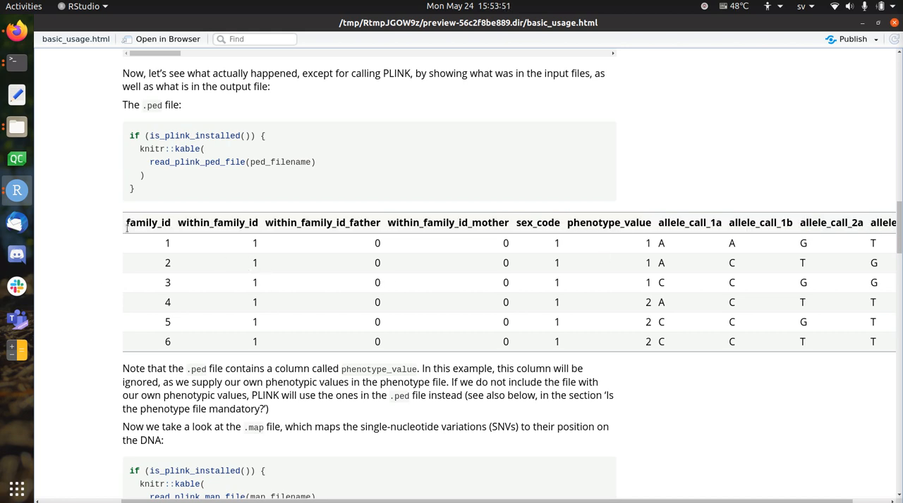
left_click_drag(126, 223, 889, 223)
left_click(873, 225)
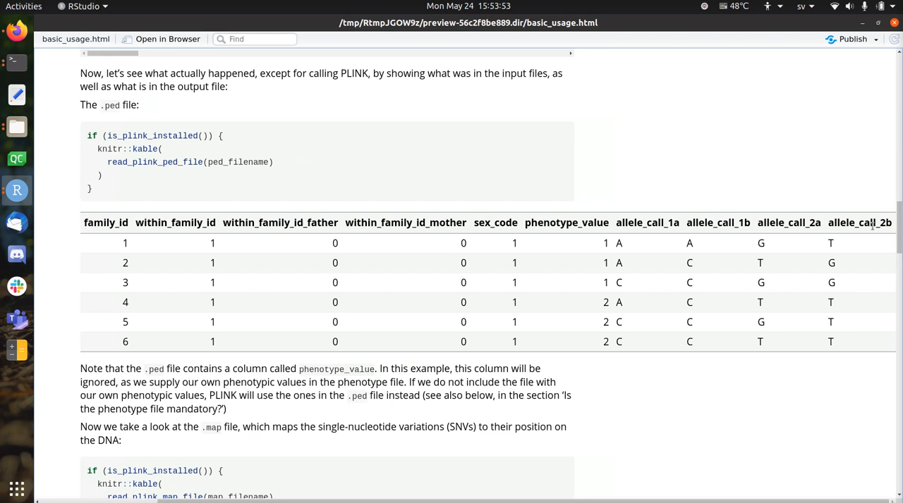
scroll(588, 350, "left", 2)
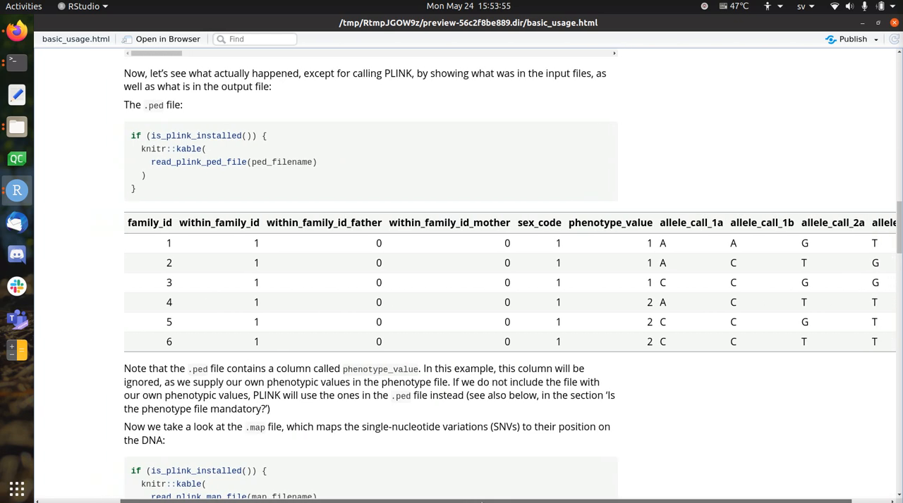
scroll(518, 296, "down", 2)
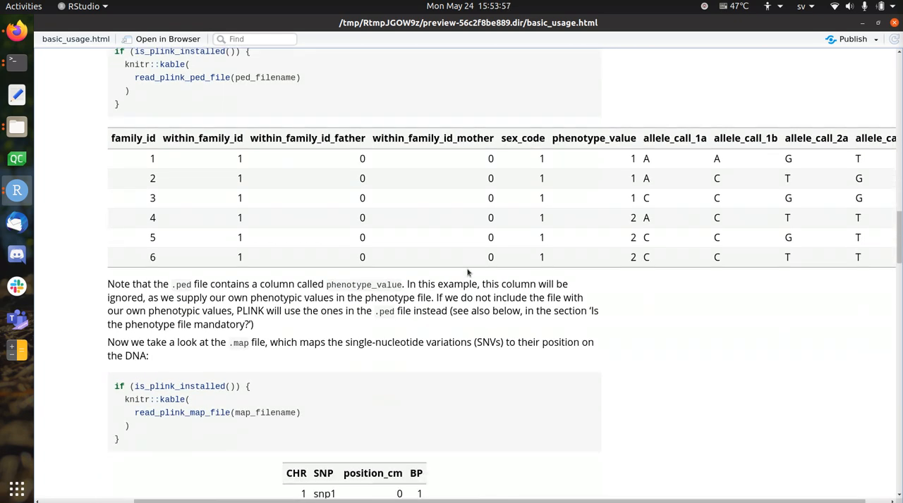
scroll(471, 270, "down", 1)
scroll(471, 270, "up", 2)
scroll(374, 232, "up", 1)
double_click(182, 161)
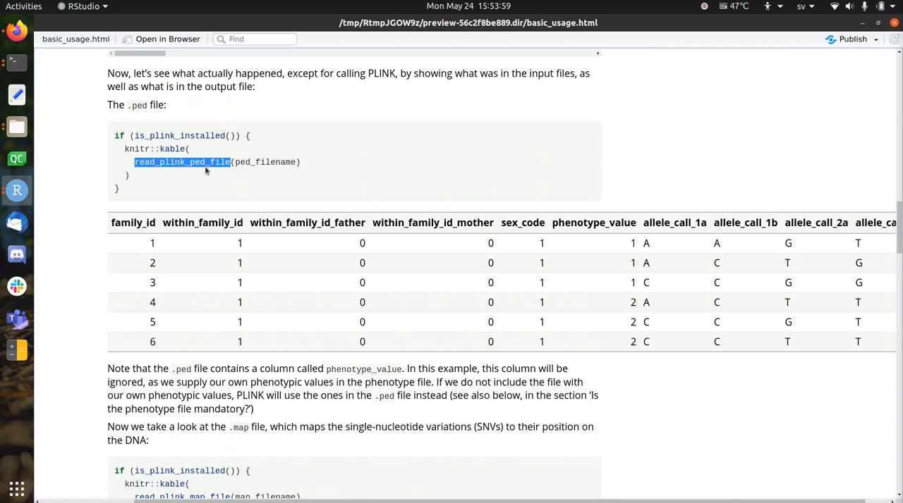
scroll(382, 266, "down", 2)
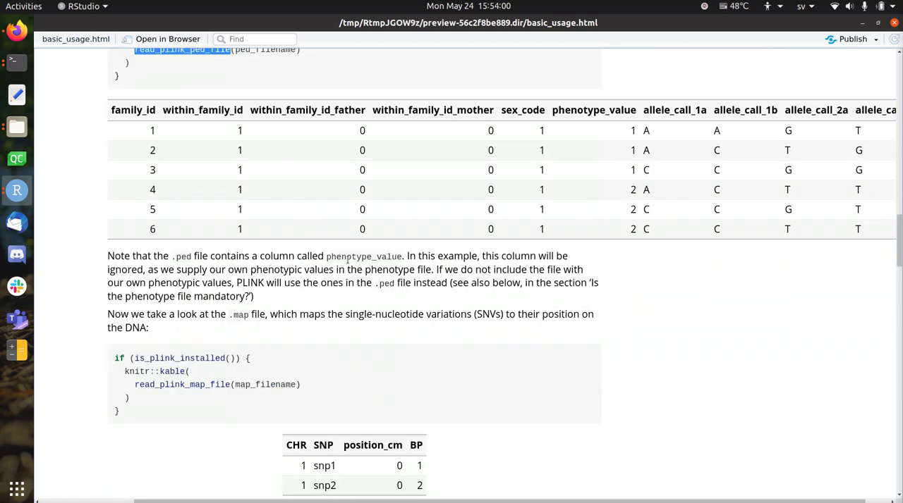
double_click(188, 384)
scroll(305, 381, "down", 3)
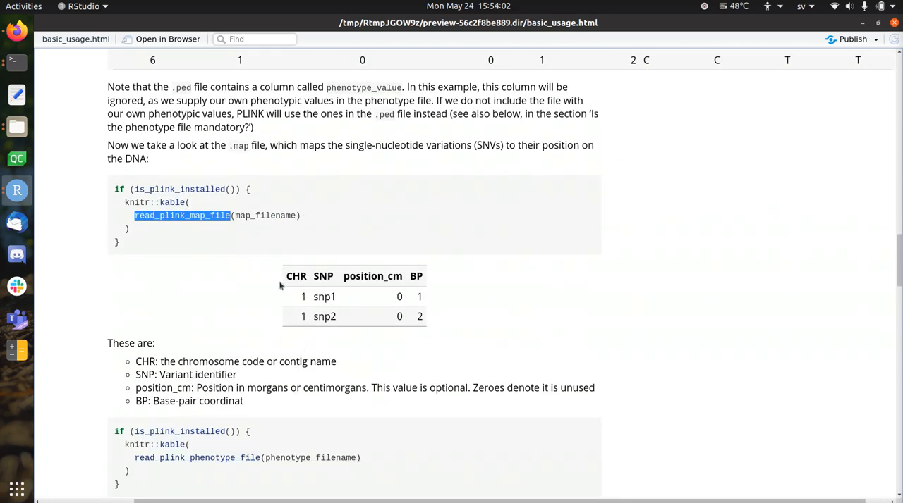
left_click(268, 253)
double_click(221, 217)
double_click(265, 216)
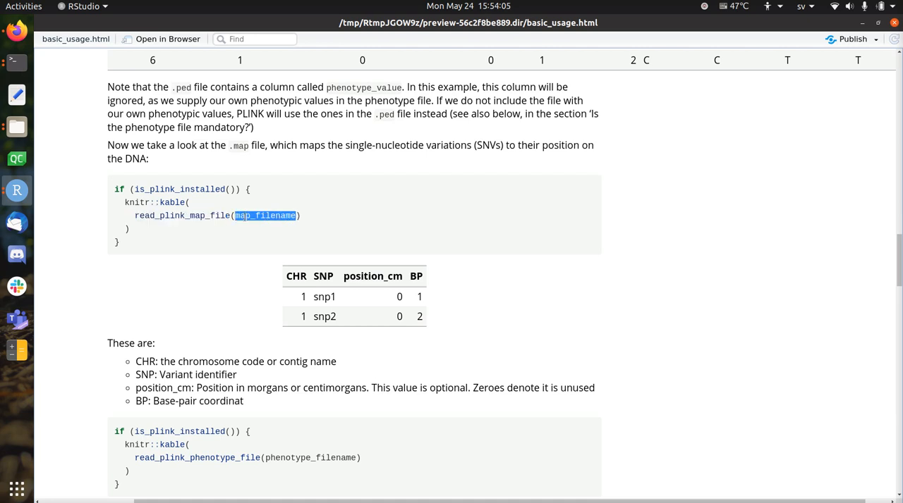
left_click(280, 307)
mouse_move(270, 279)
left_mouse_down()
mouse_move(501, 307)
mouse_move(519, 329)
left_mouse_up()
left_click(356, 321)
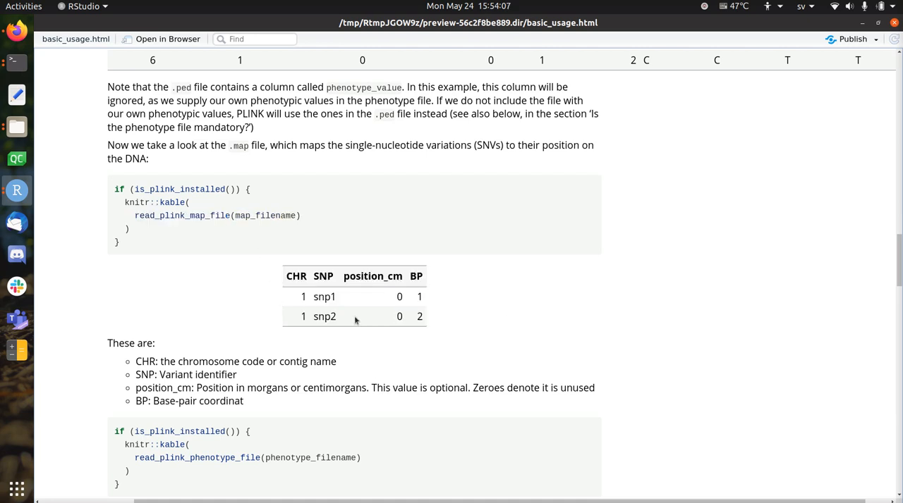
double_click(324, 297)
double_click(324, 316)
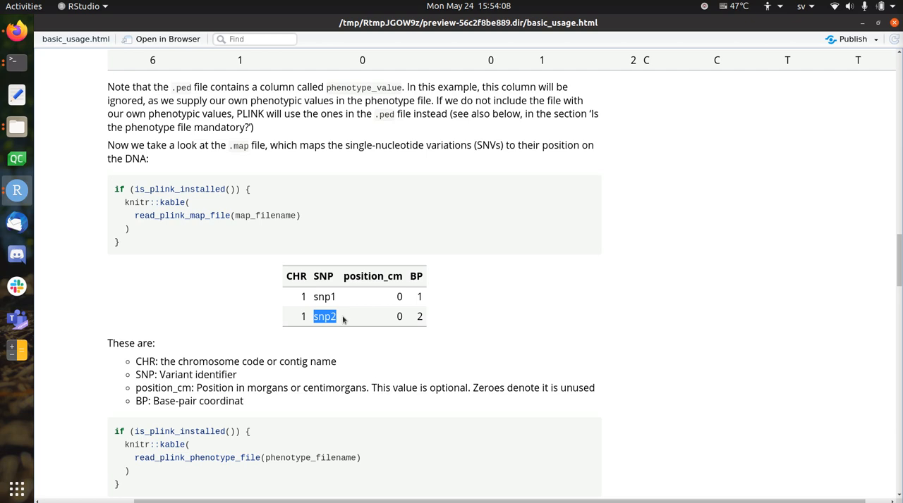
left_click(296, 301)
double_click(304, 296)
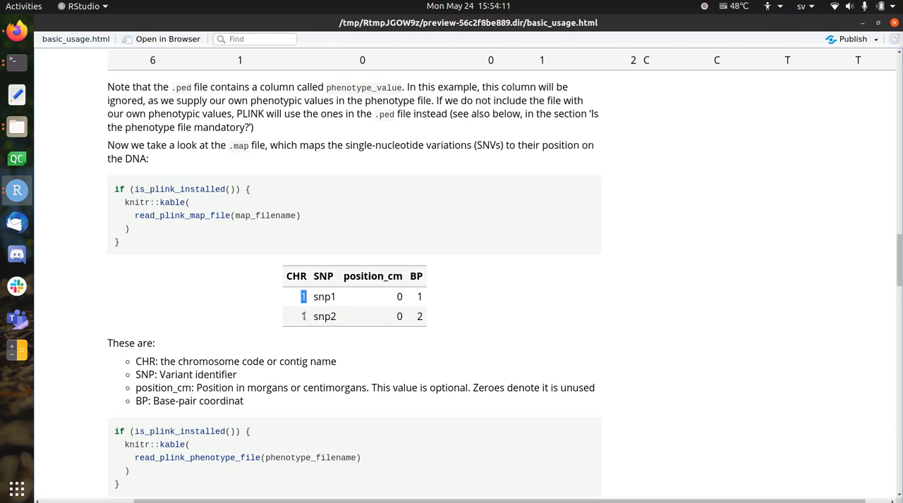
left_click(303, 314)
double_click(420, 297)
left_click(422, 316)
double_click(419, 316)
left_click(399, 296)
double_click(399, 297)
double_click(399, 316)
left_click(387, 289)
double_click(199, 216)
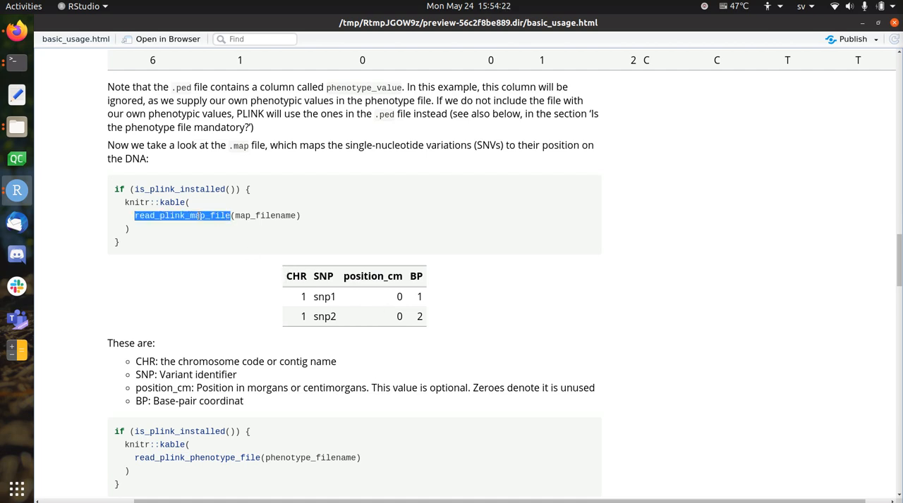
left_click(191, 215)
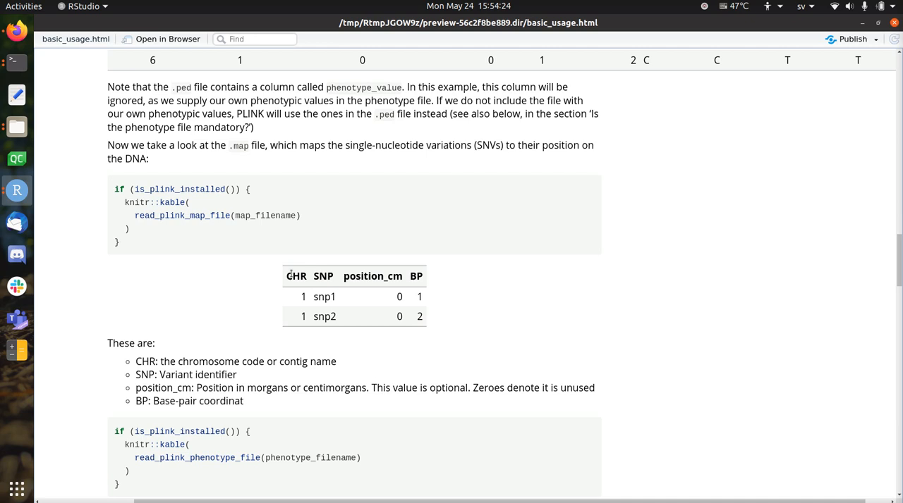
left_click_drag(285, 277, 421, 277)
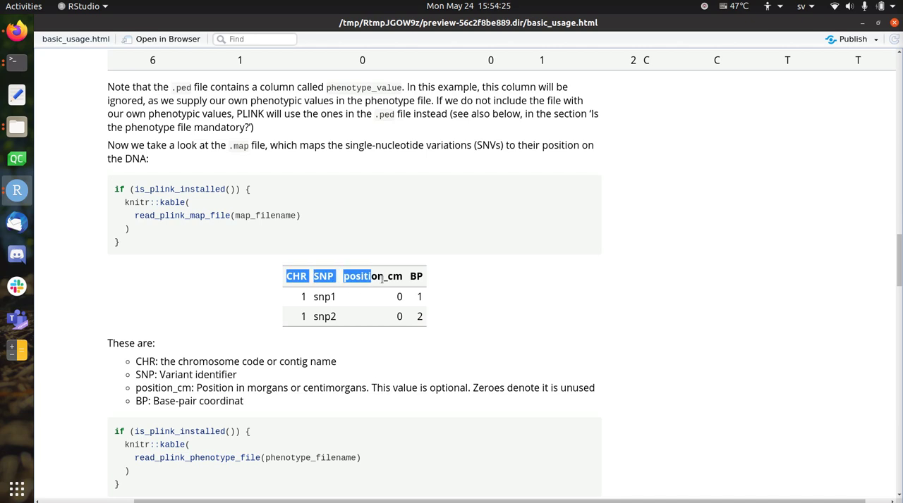
left_click(422, 277)
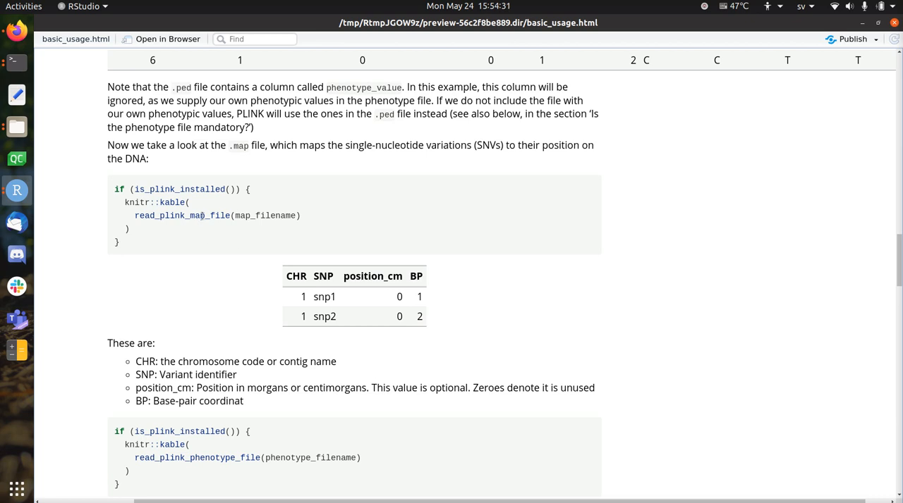
double_click(238, 216)
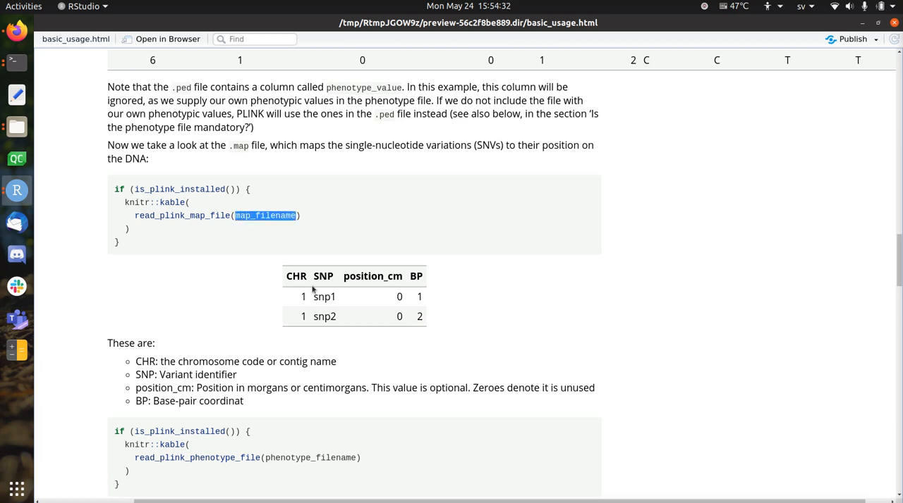
double_click(186, 216)
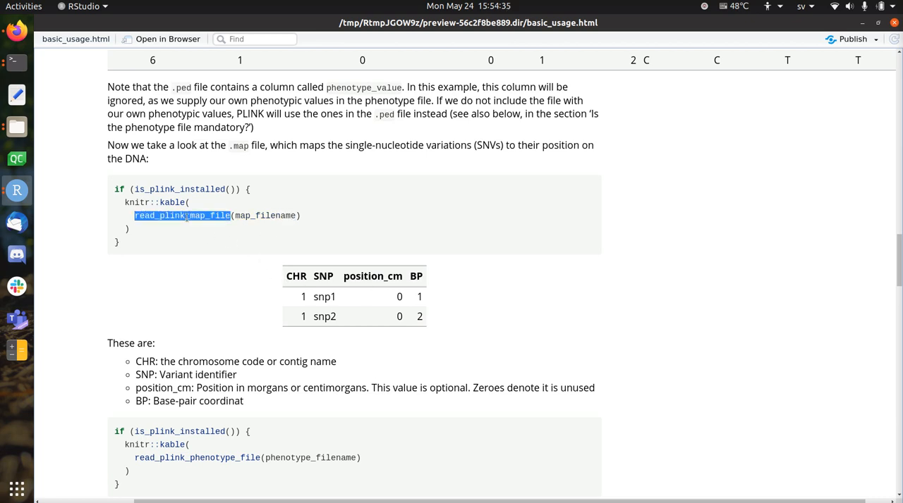
left_click_drag(285, 278, 450, 277)
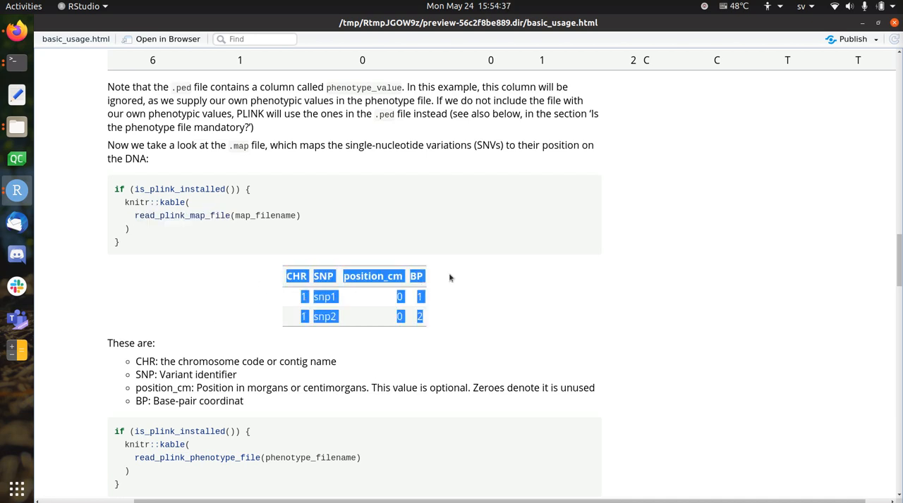
left_click(438, 299)
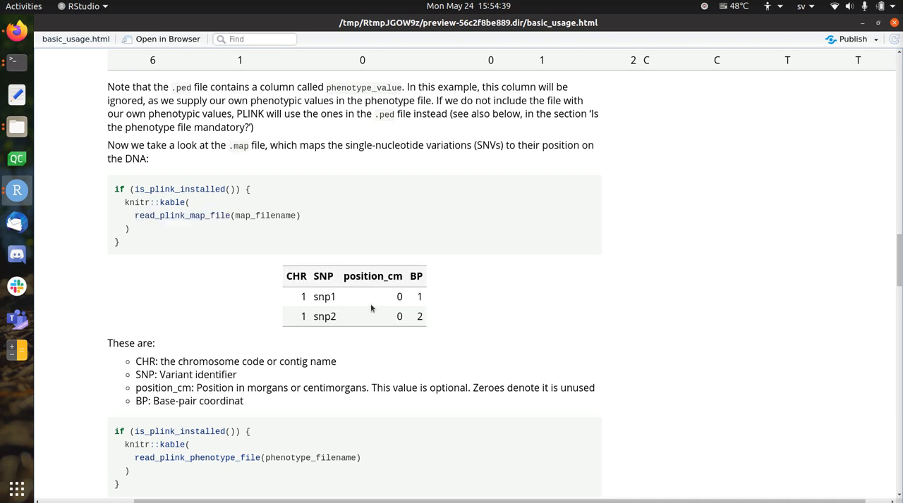
scroll(372, 308, "down", 2)
scroll(366, 313, "down", 1)
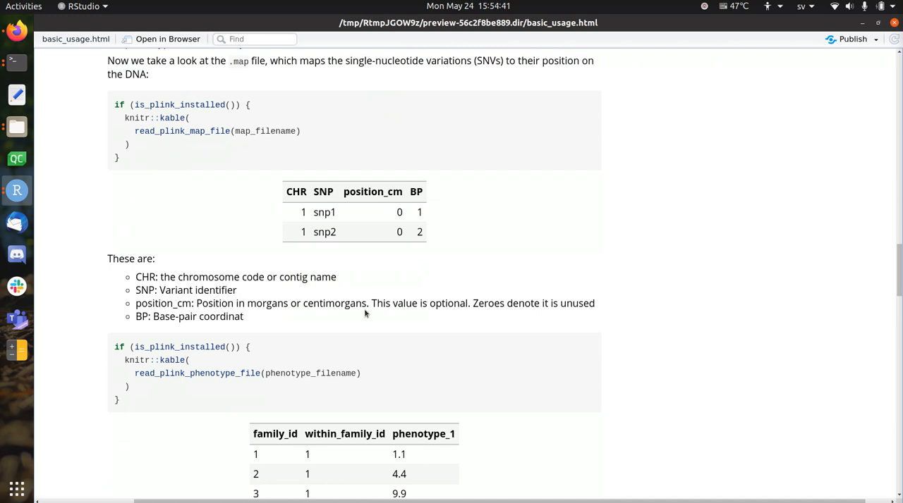
scroll(366, 313, "down", 3)
scroll(366, 313, "down", 1)
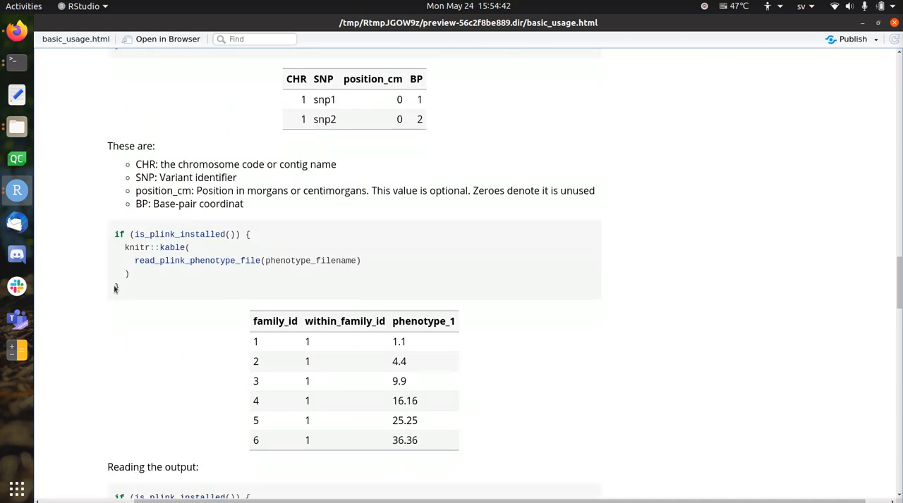
Highlight the read_plink_phenotype_file code line and the phenotype_1 column header.
left_click_drag(132, 261, 361, 261)
left_click(373, 263)
scroll(365, 268, "down", 1)
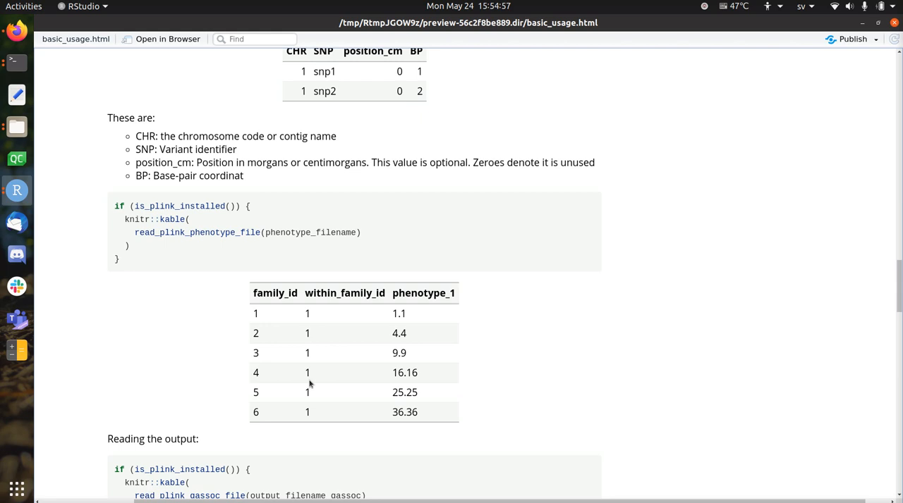
scroll(318, 406, "up", 5)
scroll(318, 406, "up", 5)
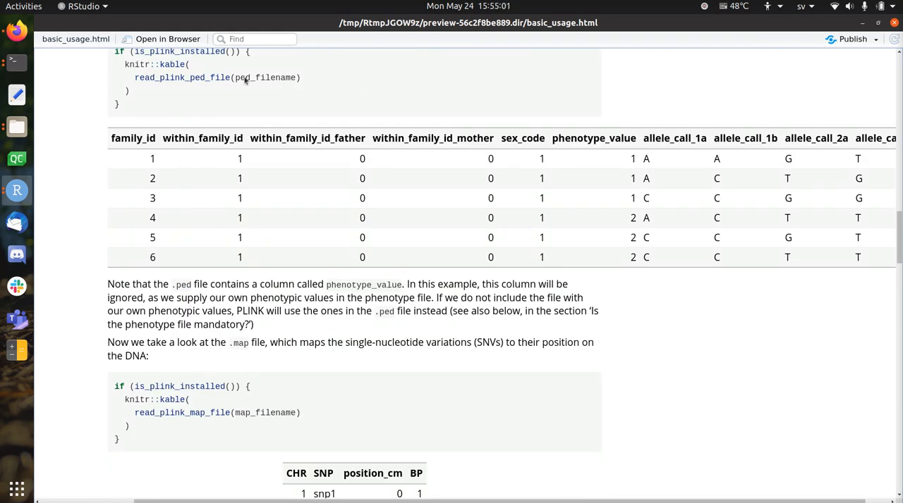
scroll(257, 228, "down", 5)
scroll(257, 229, "down", 5)
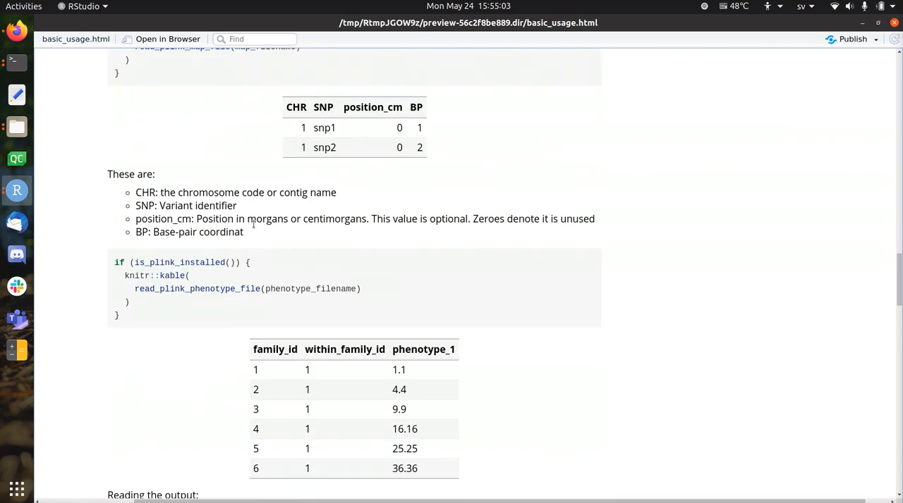
scroll(257, 228, "down", 2)
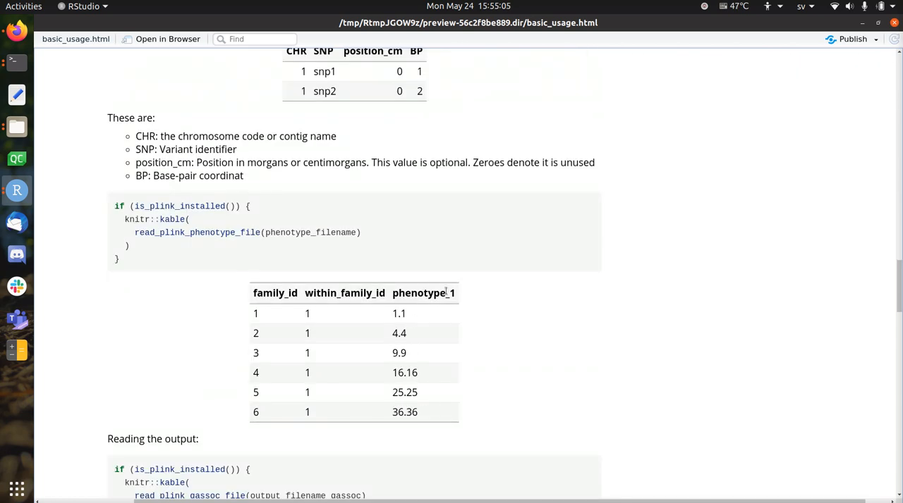
double_click(411, 295)
left_click(436, 314)
double_click(420, 293)
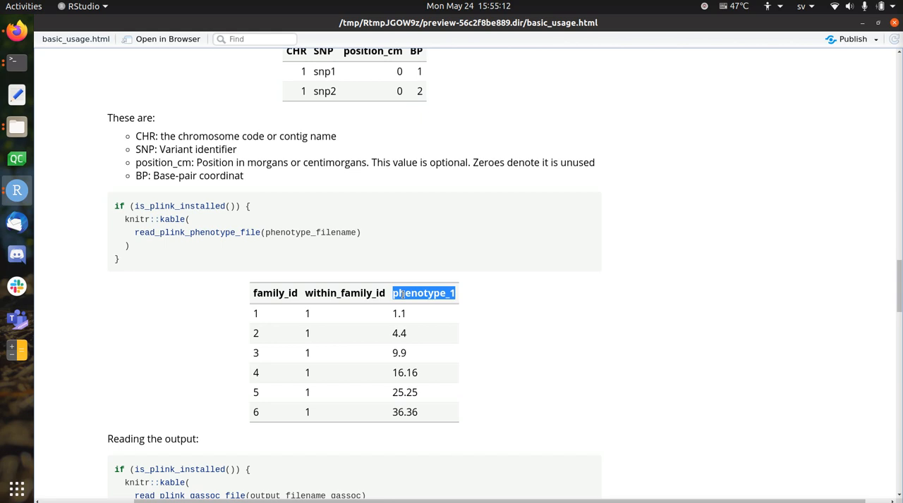
scroll(456, 353, "up", 5)
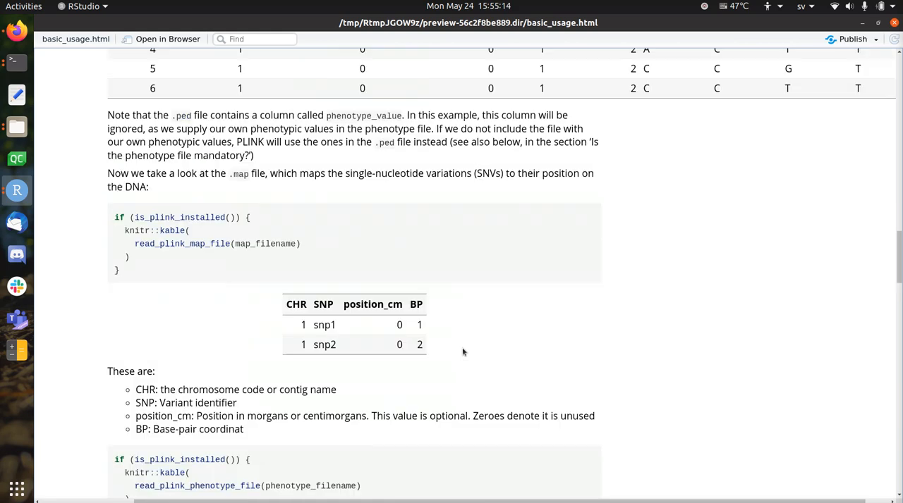
scroll(457, 353, "up", 3)
Highlight the phenotype_value column header and cells of the .ped table.
double_click(585, 167)
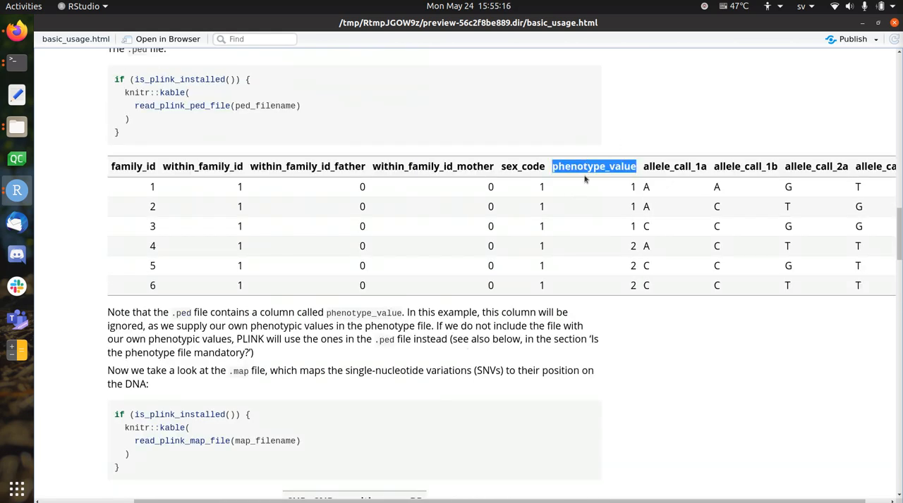
left_click(555, 167)
left_click_drag(554, 167, 607, 246)
left_click(632, 285)
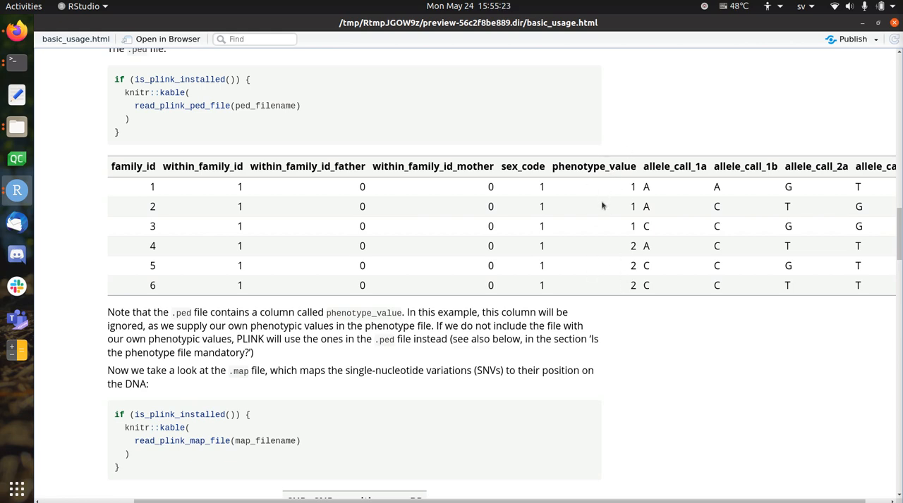
scroll(602, 206, "down", 5)
scroll(423, 282, "down", 5)
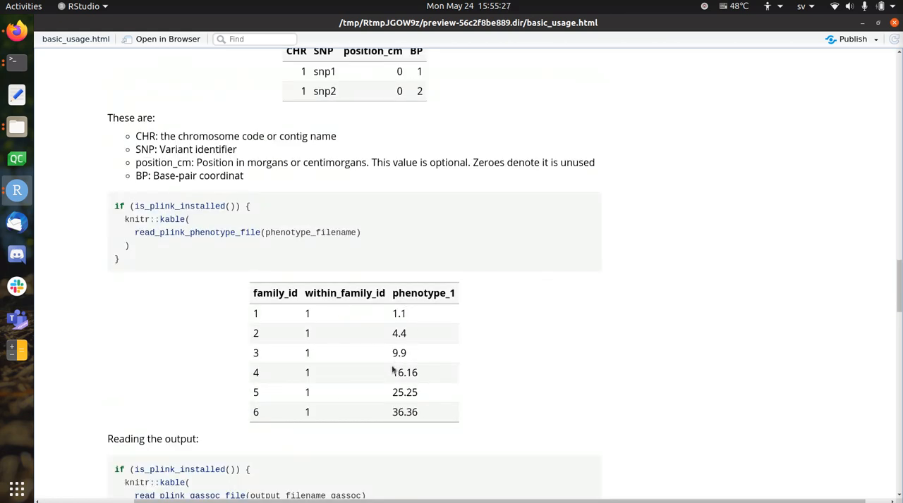
scroll(515, 367, "up", 5)
scroll(600, 282, "up", 3)
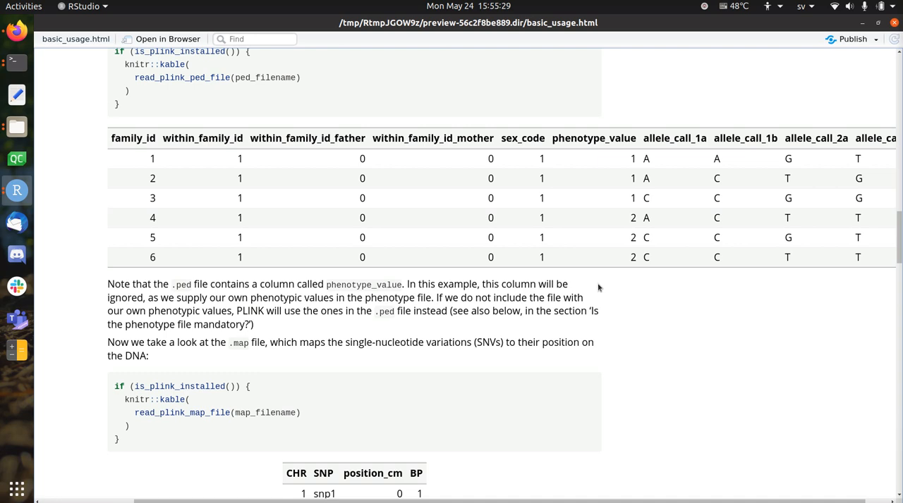
scroll(604, 282, "down", 5)
scroll(596, 289, "down", 4)
scroll(592, 292, "down", 2)
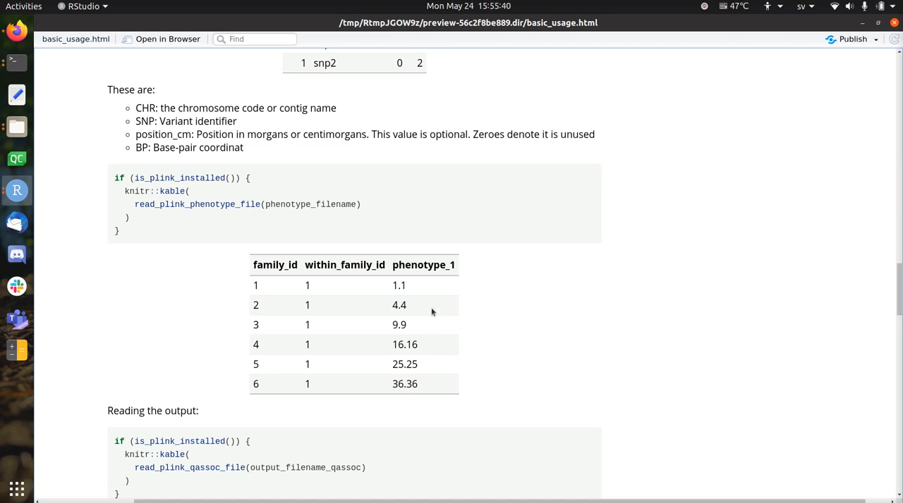
scroll(432, 311, "down", 3)
scroll(432, 312, "down", 2)
scroll(427, 306, "down", 2)
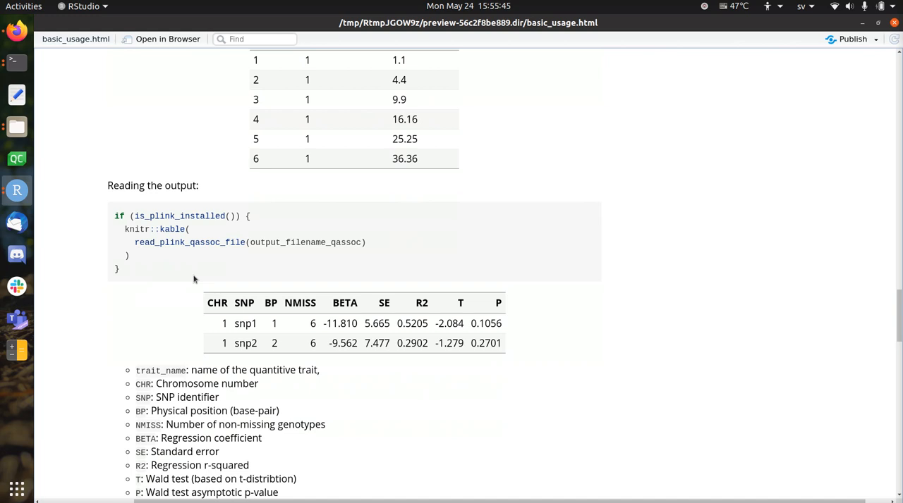
scroll(194, 279, "down", 1)
Highlight read_plink_qassoc_file, its output_filename_qassoc argument, and the whole qassoc results table.
double_click(190, 214)
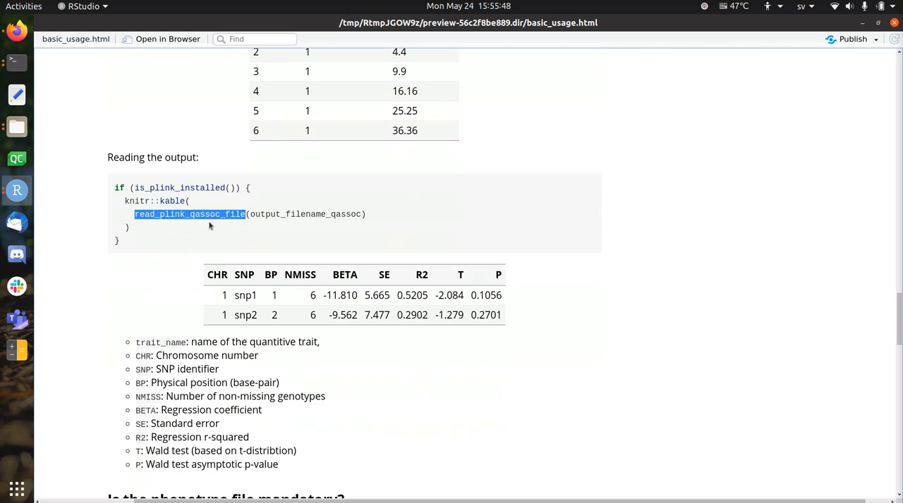
double_click(292, 215)
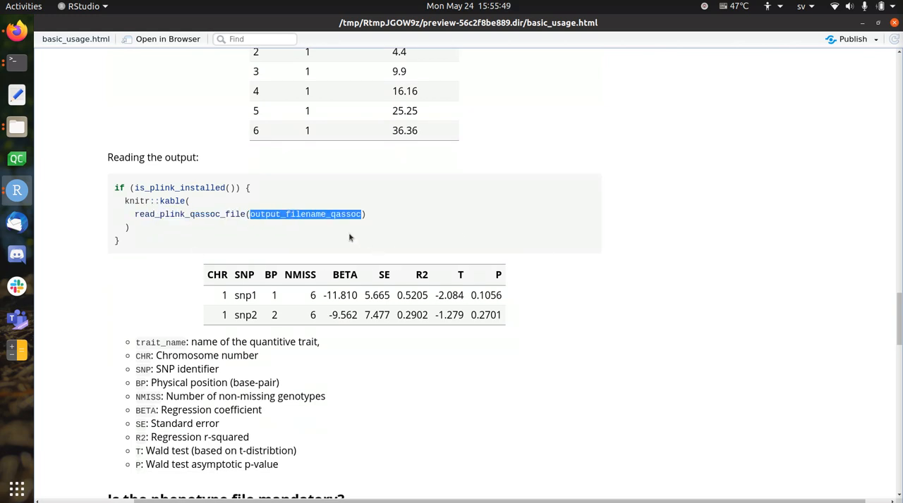
double_click(190, 215)
left_click(183, 261)
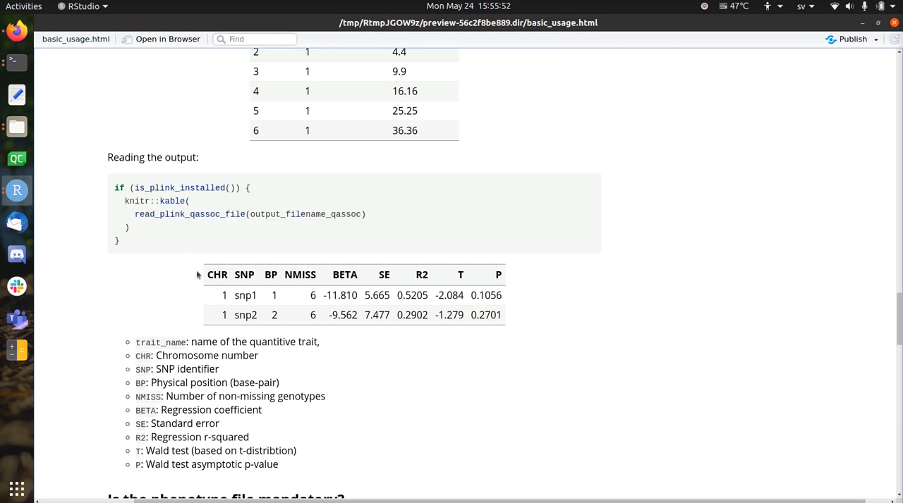
left_click_drag(199, 274, 533, 332)
left_click(374, 340)
Highlight snp1/snp2, their chromosome and BP values, NMISS 6 and the non-missing genotypes description.
double_click(245, 295)
double_click(246, 315)
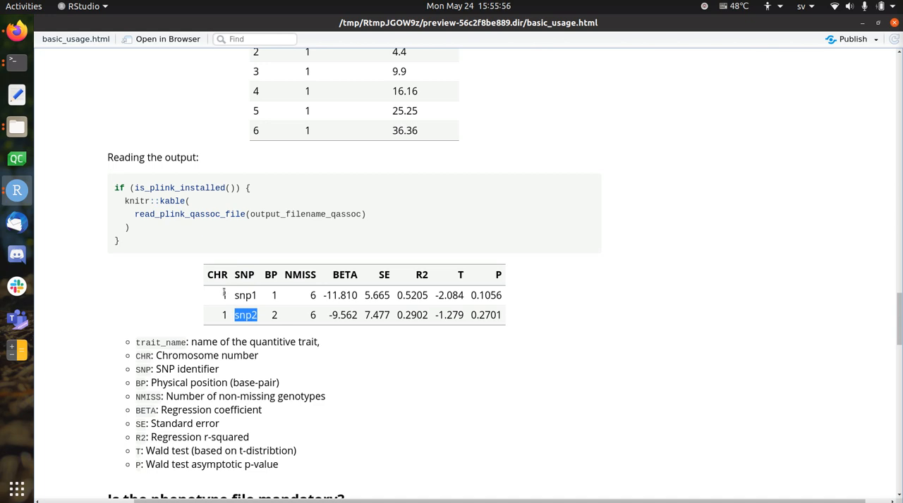
double_click(225, 295)
double_click(224, 315)
left_click(275, 294)
double_click(275, 315)
double_click(313, 295)
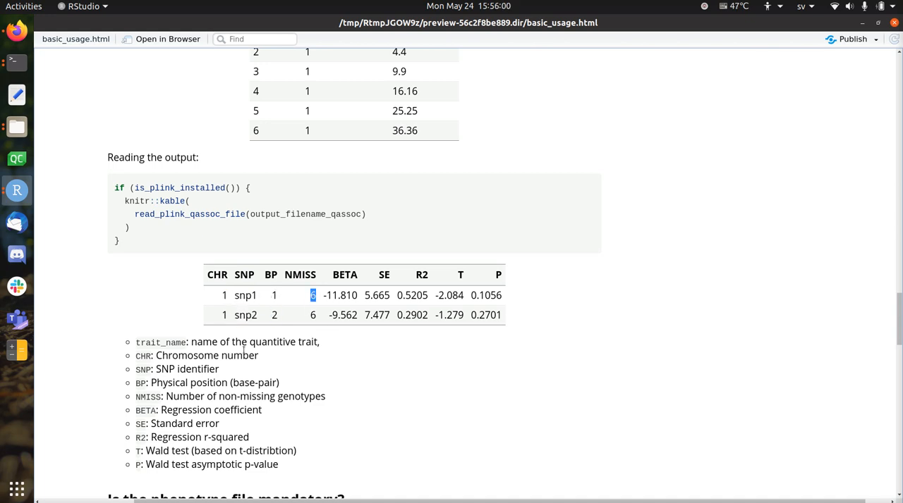
left_click_drag(167, 396, 305, 396)
left_click(320, 400)
scroll(318, 275, "down", 1)
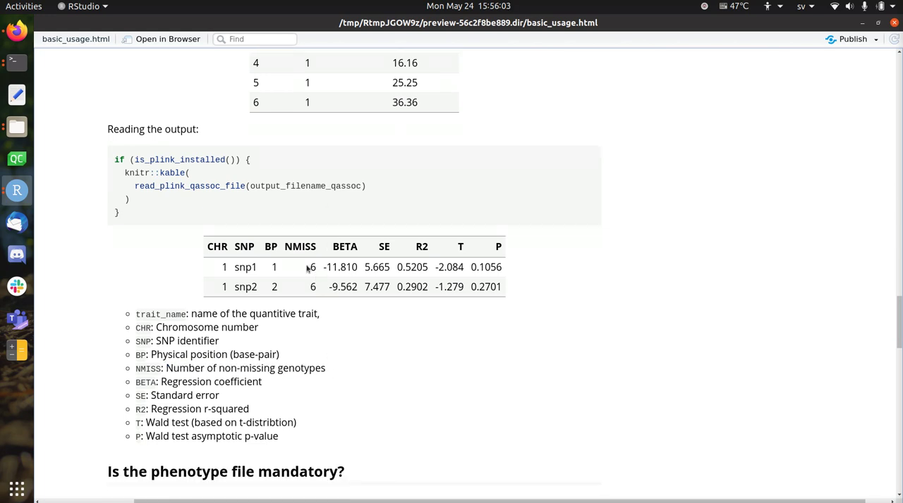
Highlight the R2 values 0.5205 for snp1 and 0.2902 for snp2 with the regression r-squared description.
double_click(422, 268)
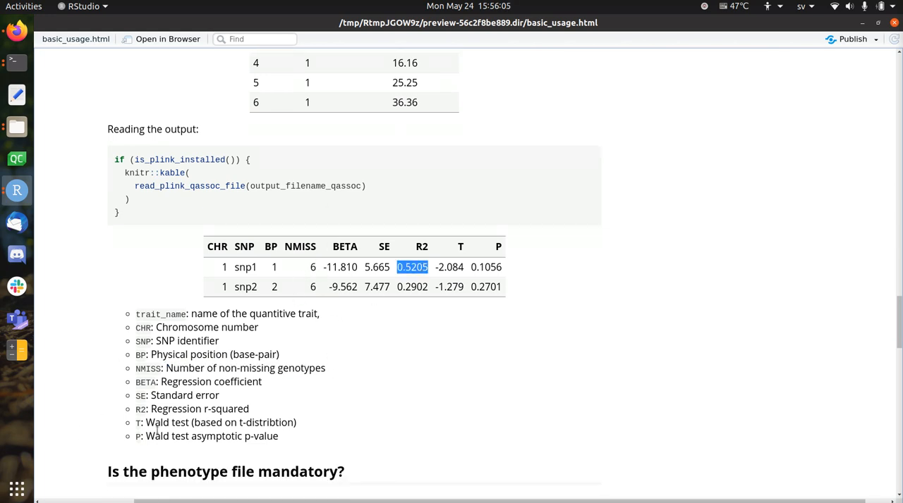
left_click_drag(151, 409, 249, 409)
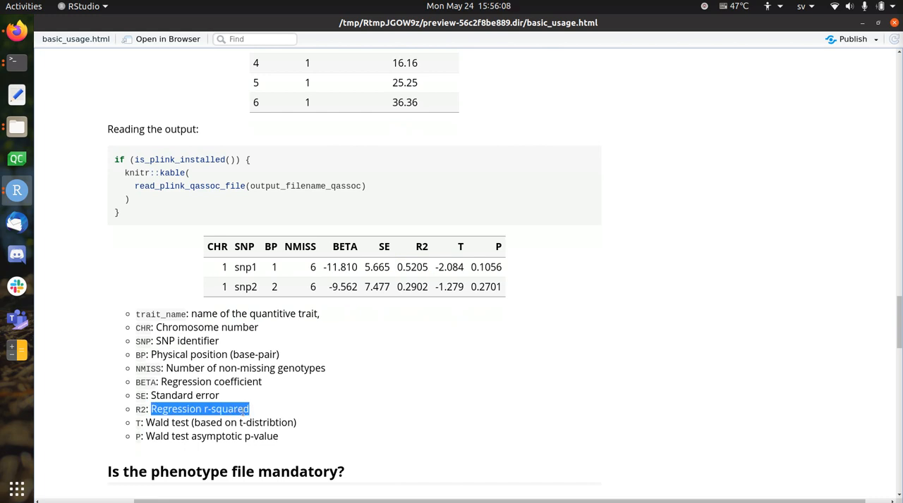
double_click(412, 267)
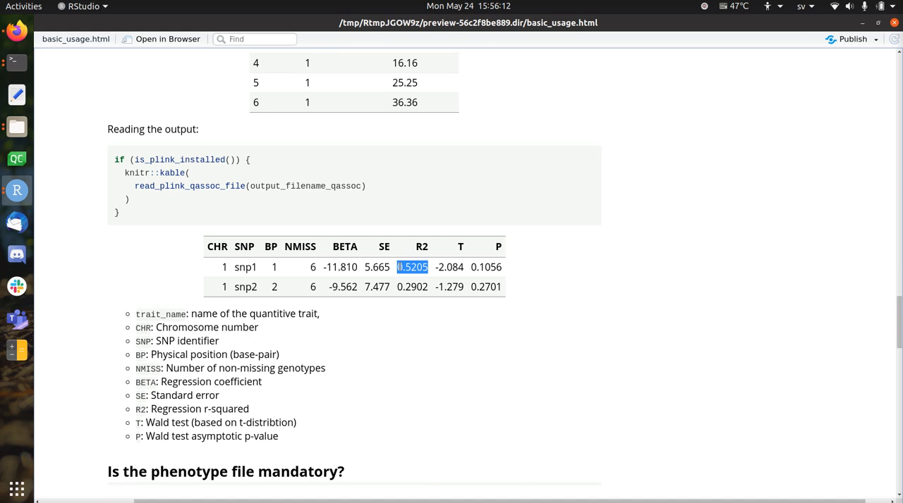
double_click(409, 287)
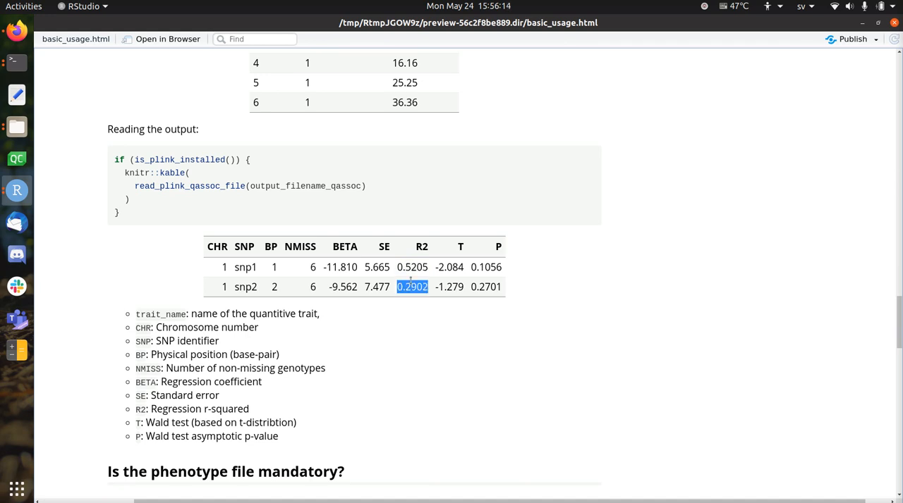
double_click(411, 268)
double_click(244, 267)
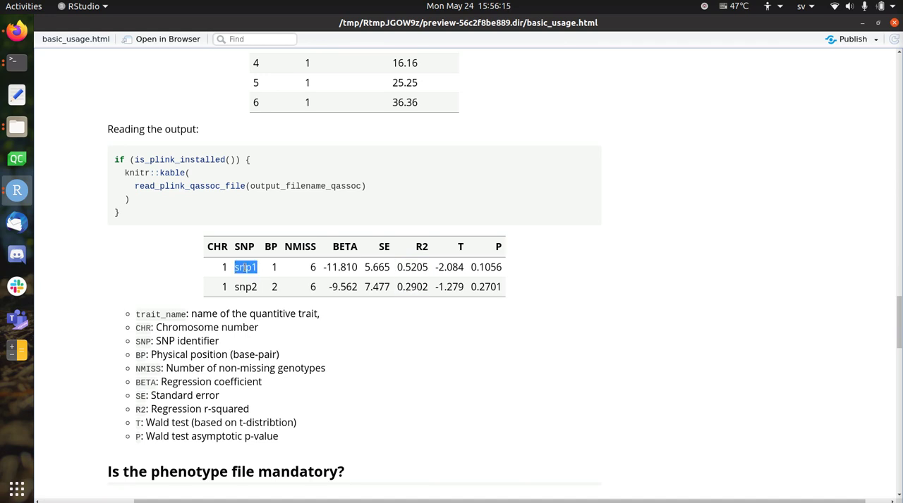
double_click(407, 267)
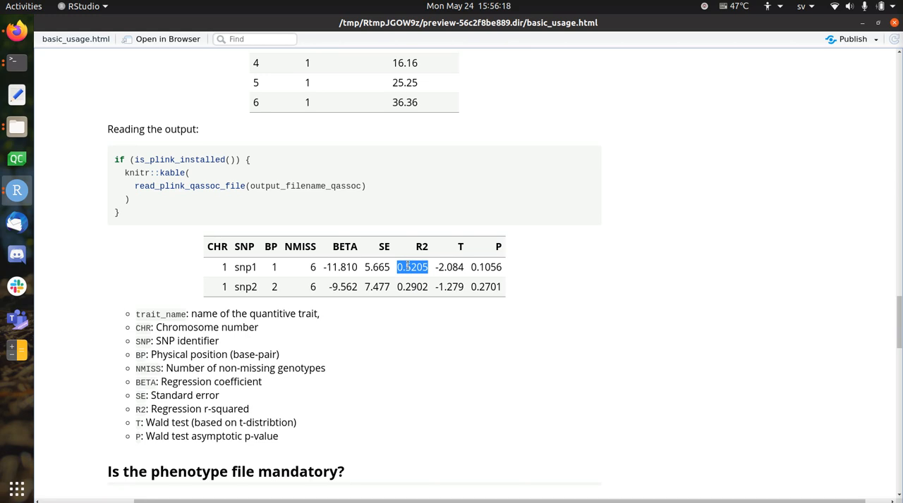
left_click(255, 286)
double_click(256, 286)
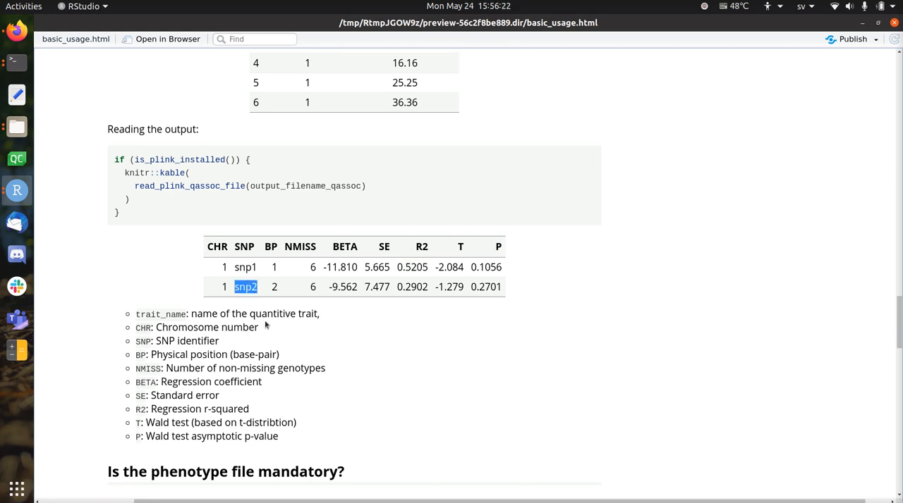
scroll(276, 325, "up", 1)
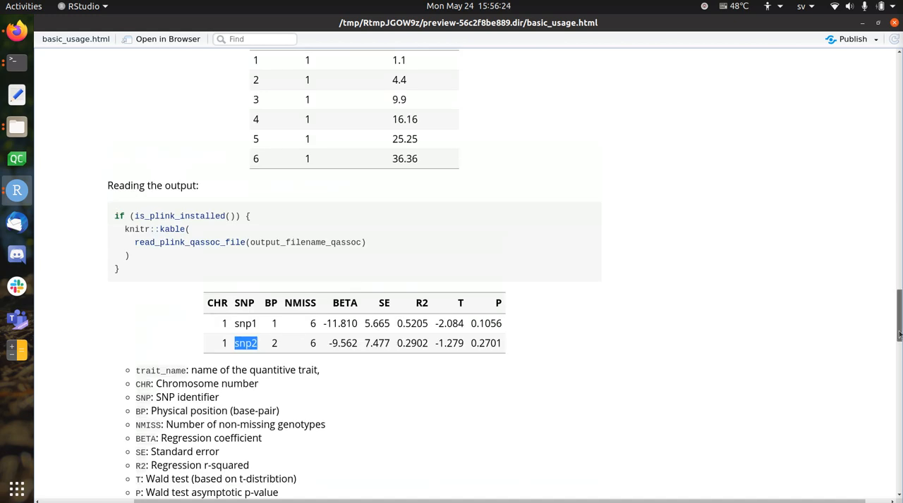
left_click_drag(897, 315, 897, 64)
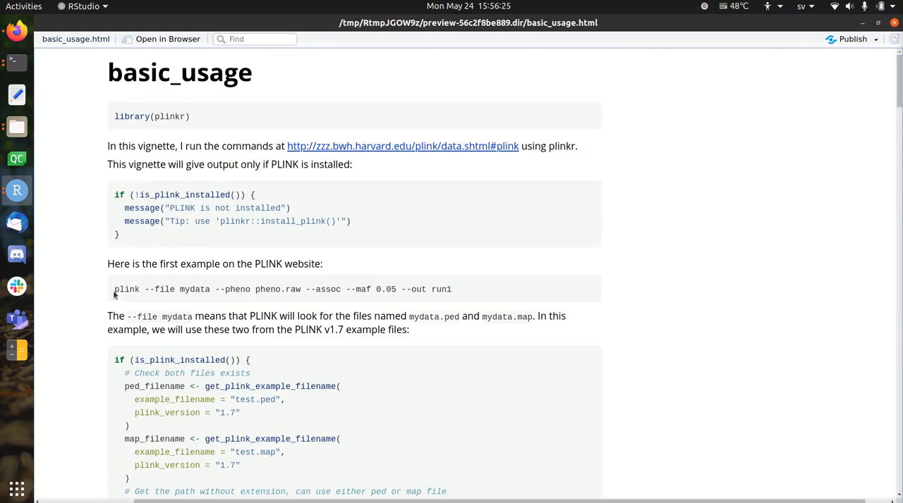
Highlight the original plink command line at the top of the vignette.
left_click_drag(114, 291, 481, 290)
left_click(481, 290)
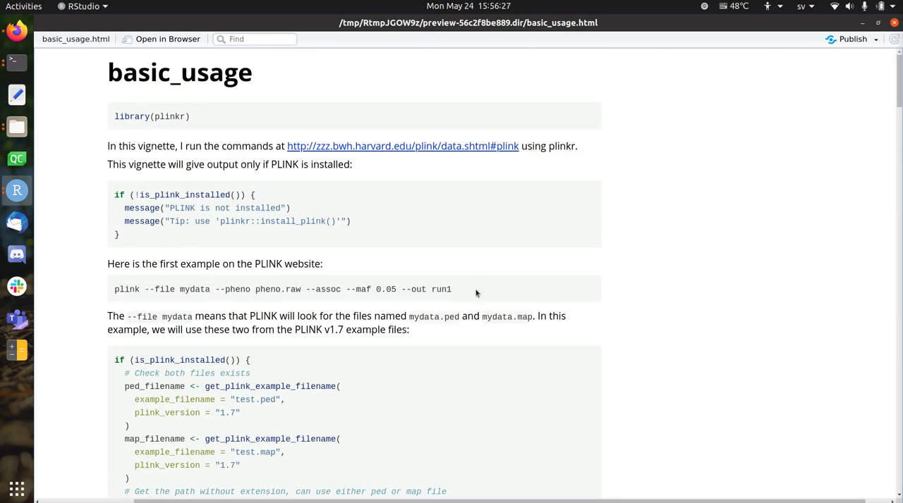
triple_click(140, 297)
left_click(169, 310)
scroll(315, 286, "down", 5)
scroll(315, 286, "down", 5)
scroll(315, 286, "down", 4)
scroll(325, 289, "down", 4)
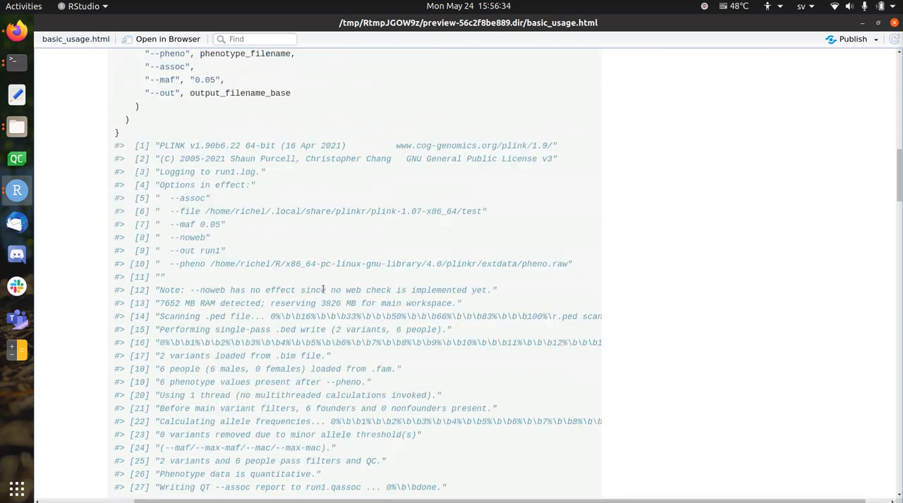
scroll(325, 289, "down", 4)
scroll(325, 289, "down", 5)
scroll(324, 289, "down", 4)
scroll(325, 289, "down", 3)
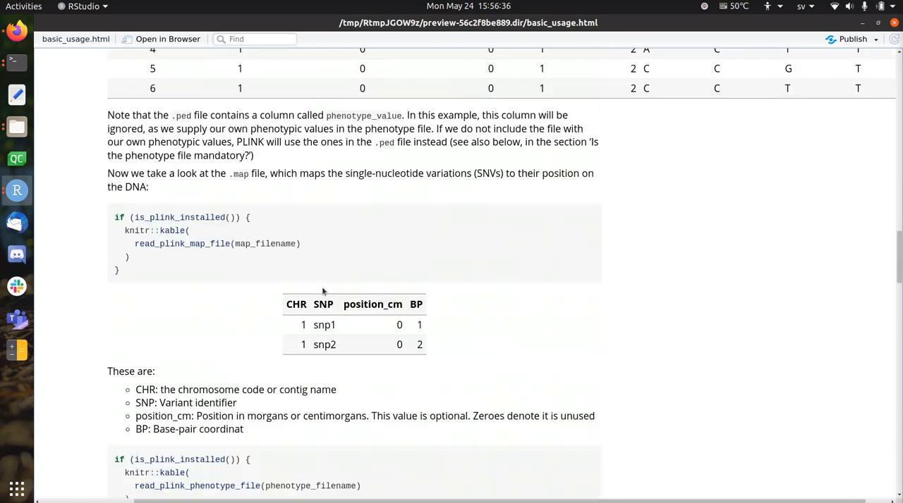
scroll(323, 290, "down", 2)
scroll(323, 290, "up", 4)
scroll(325, 287, "up", 2)
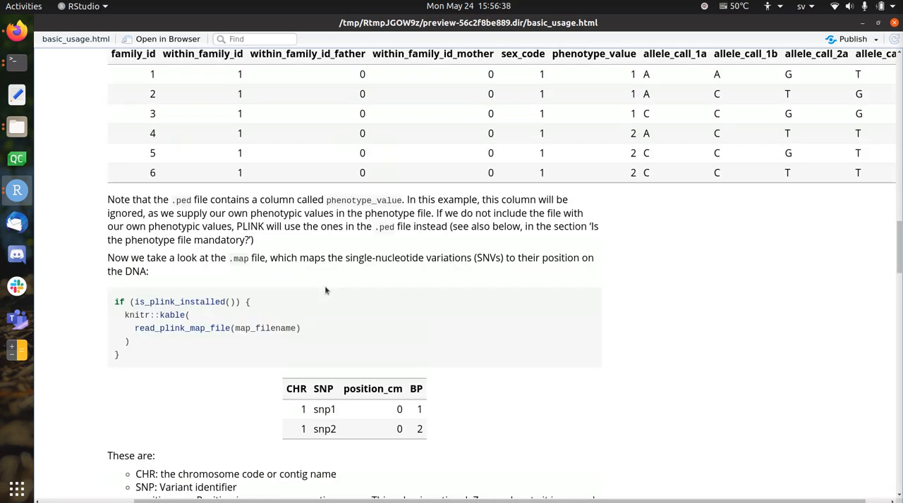